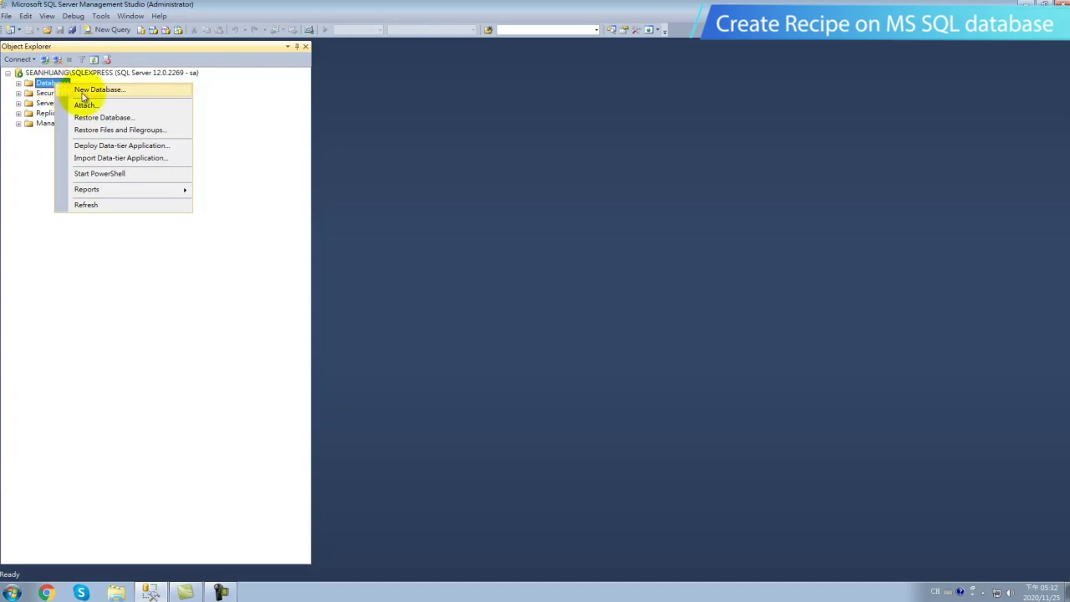
Create the RecipeSharingDemo database and open a new table designer under its Tables folder.
click(94, 89)
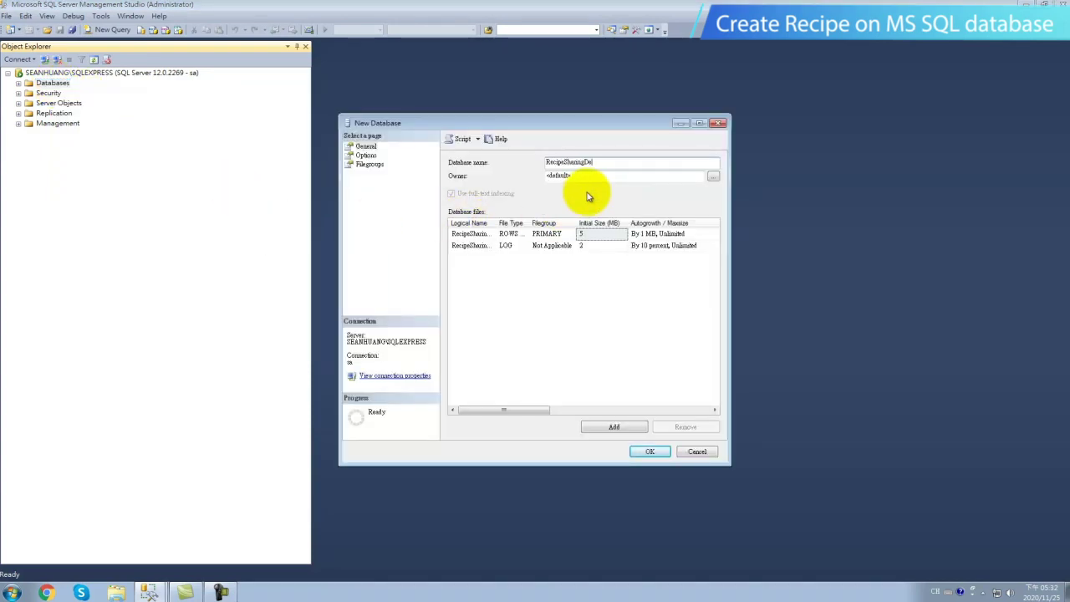
click(650, 452)
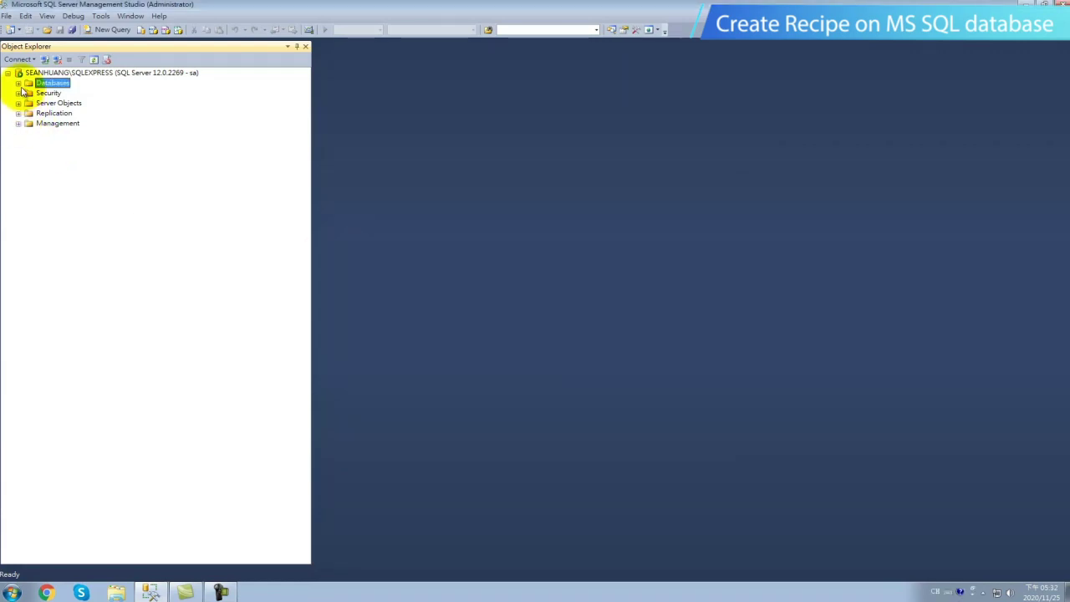
click(18, 83)
double_click(50, 123)
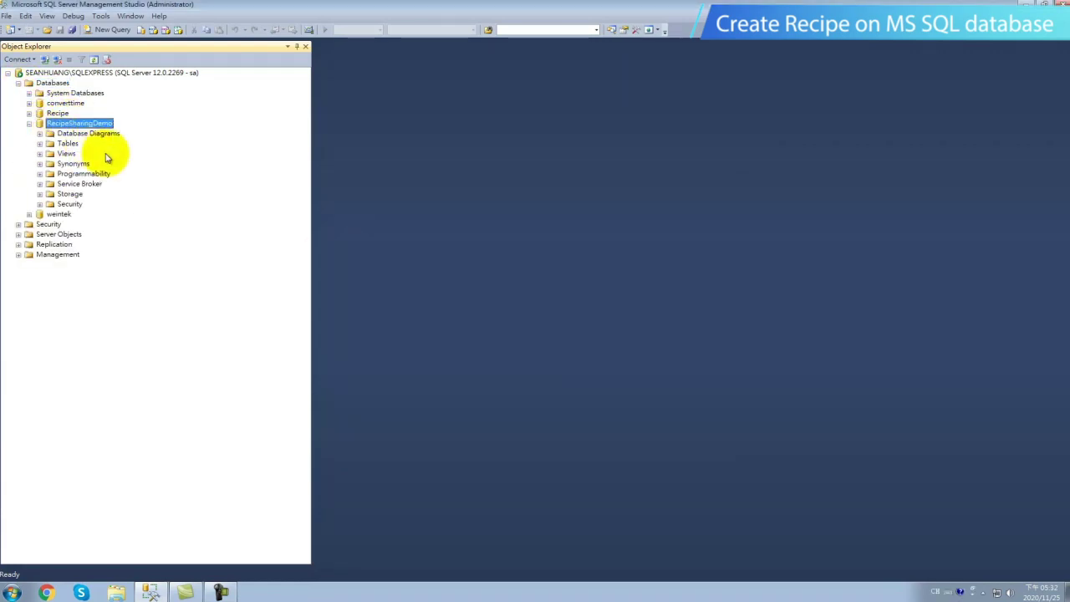
double_click(67, 144)
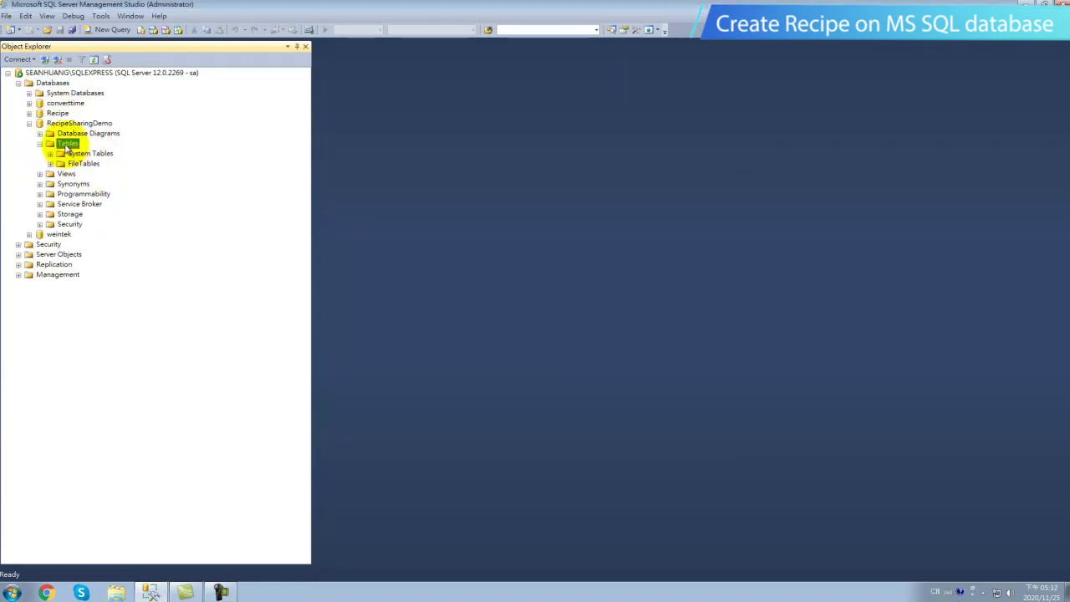
right_click(67, 146)
click(95, 152)
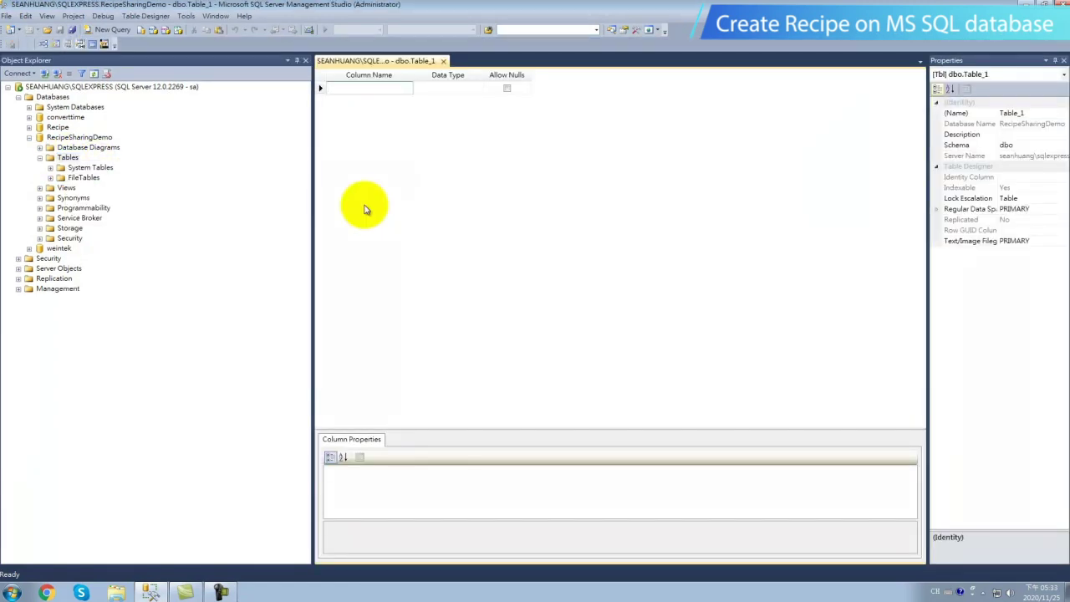
Add the first two columns, Number and Water, both of type int.
text(Numbe)
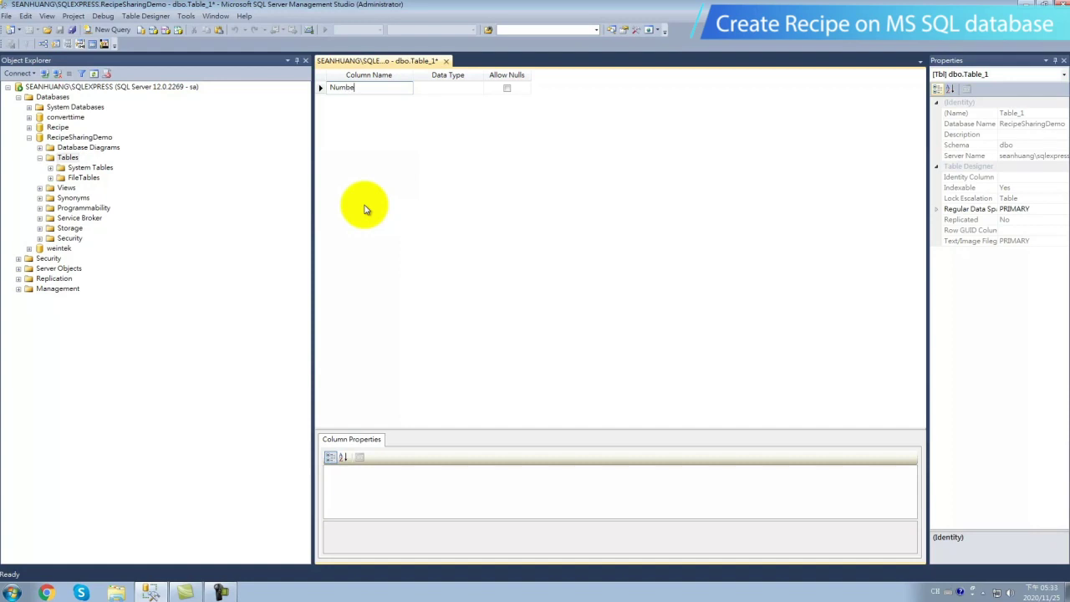
text(r)
key(Return)
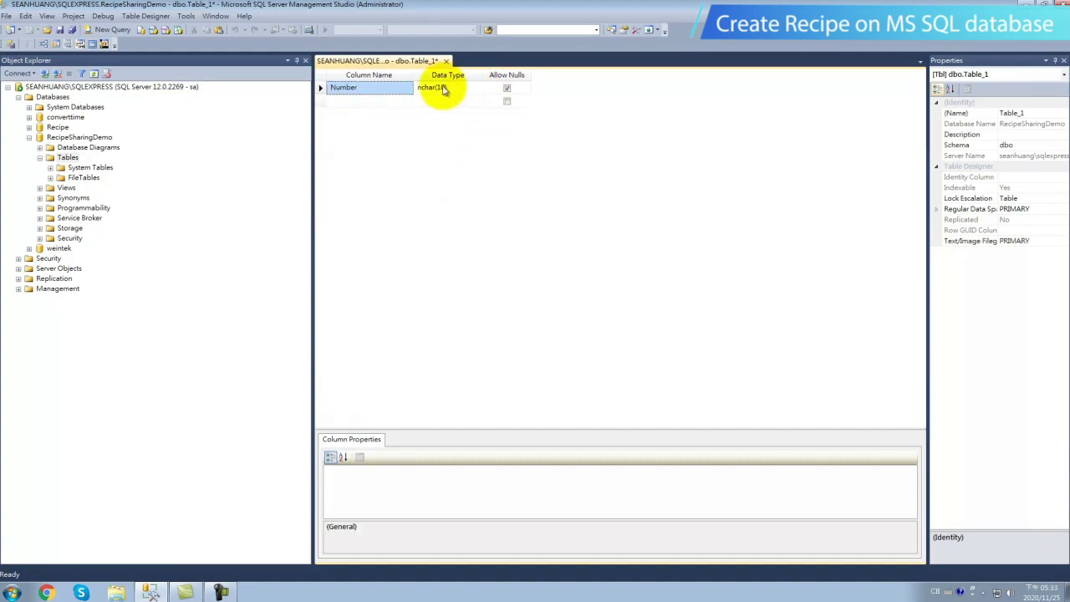
click(444, 89)
click(477, 88)
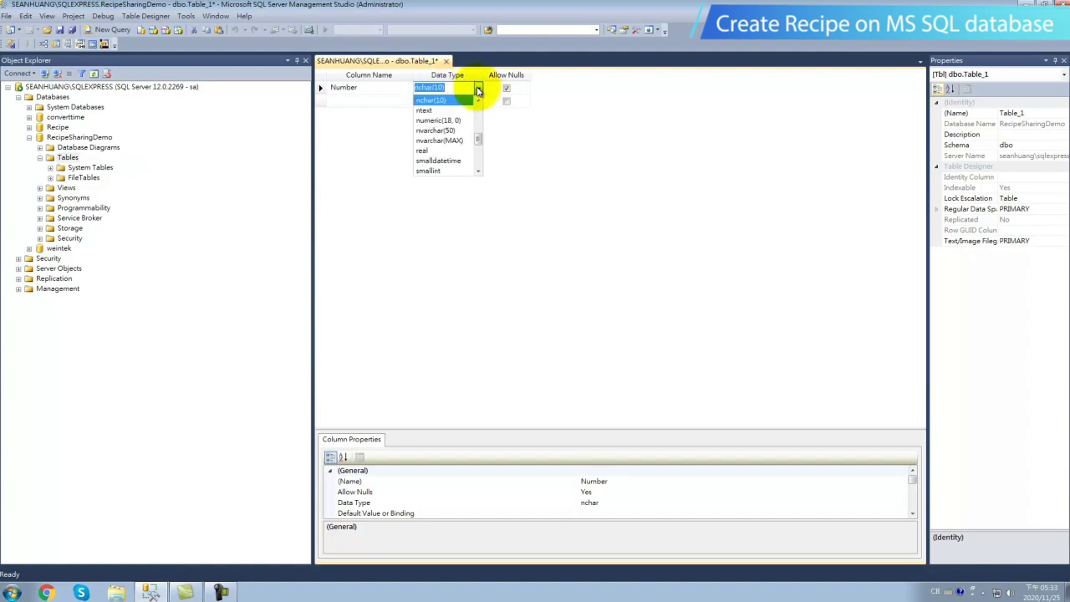
drag(476, 140, 478, 137)
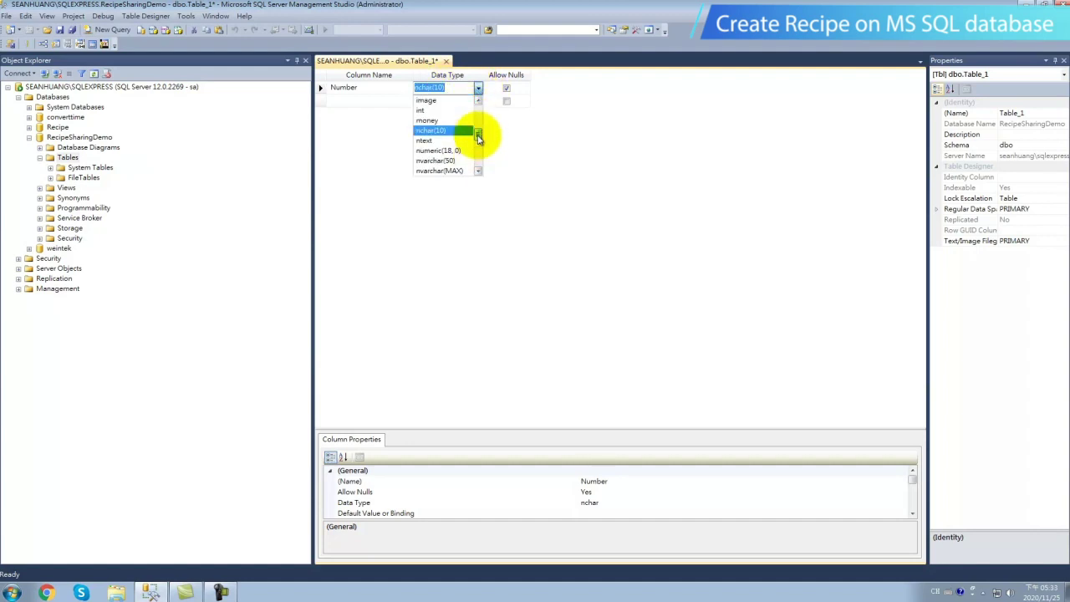
click(422, 110)
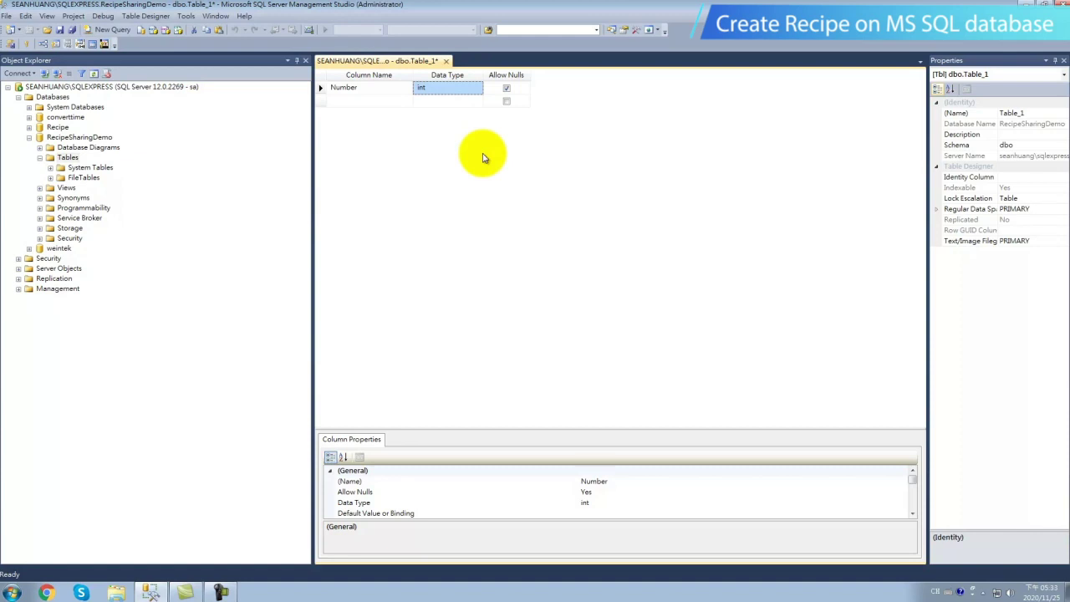
click(370, 101)
text(W)
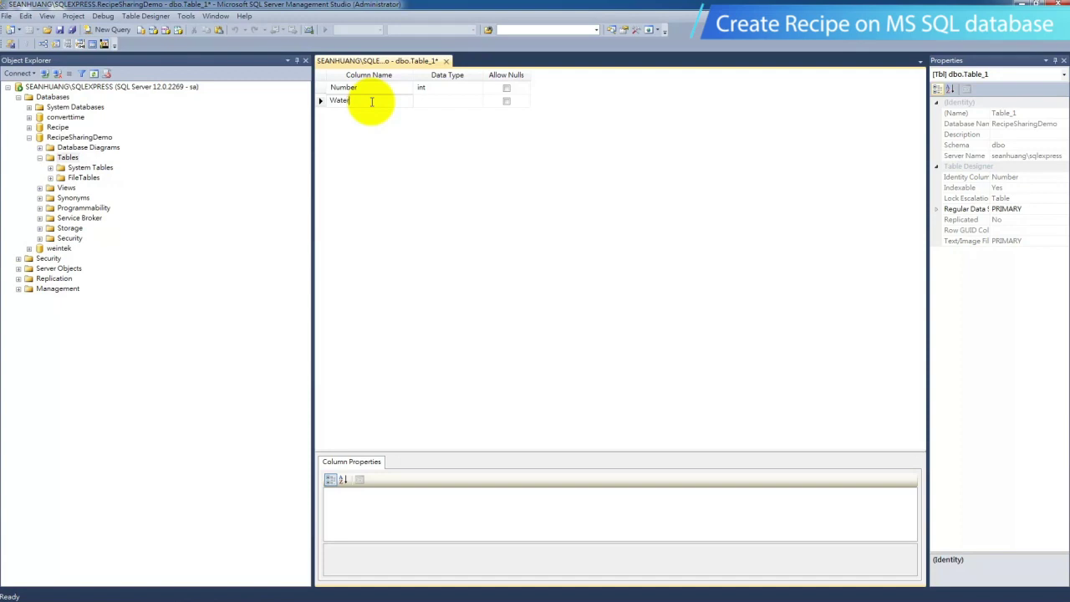
text(ater)
click(436, 100)
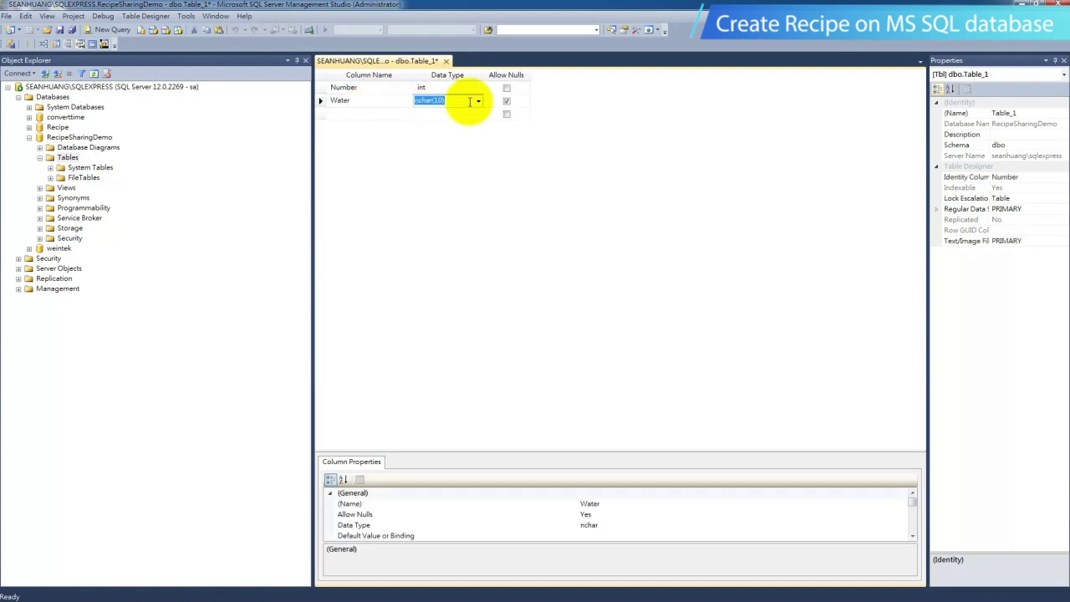
click(478, 100)
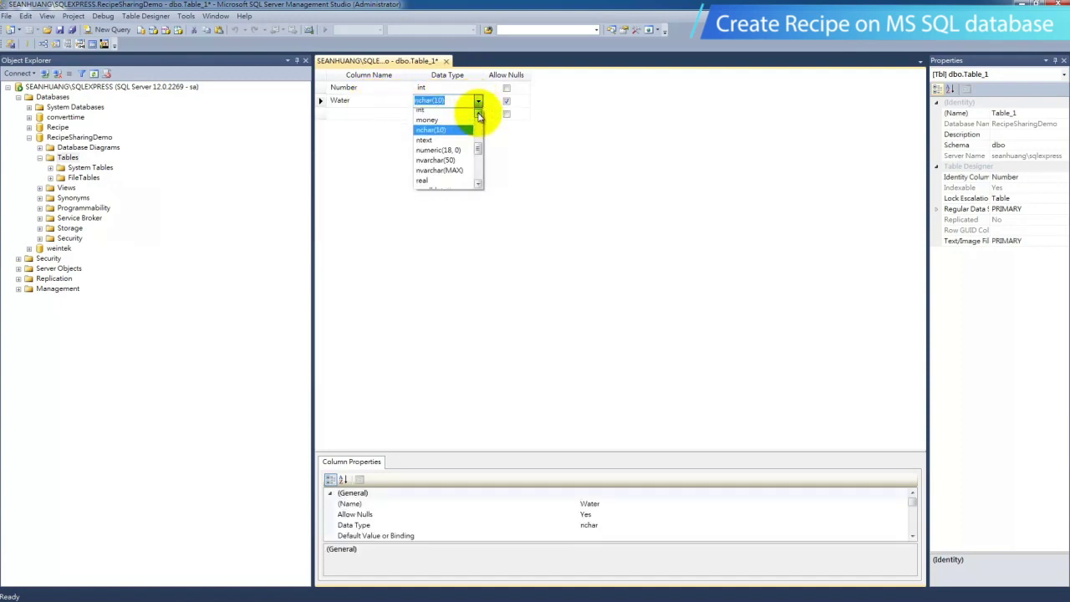
scroll(479, 116, up, 1)
click(443, 114)
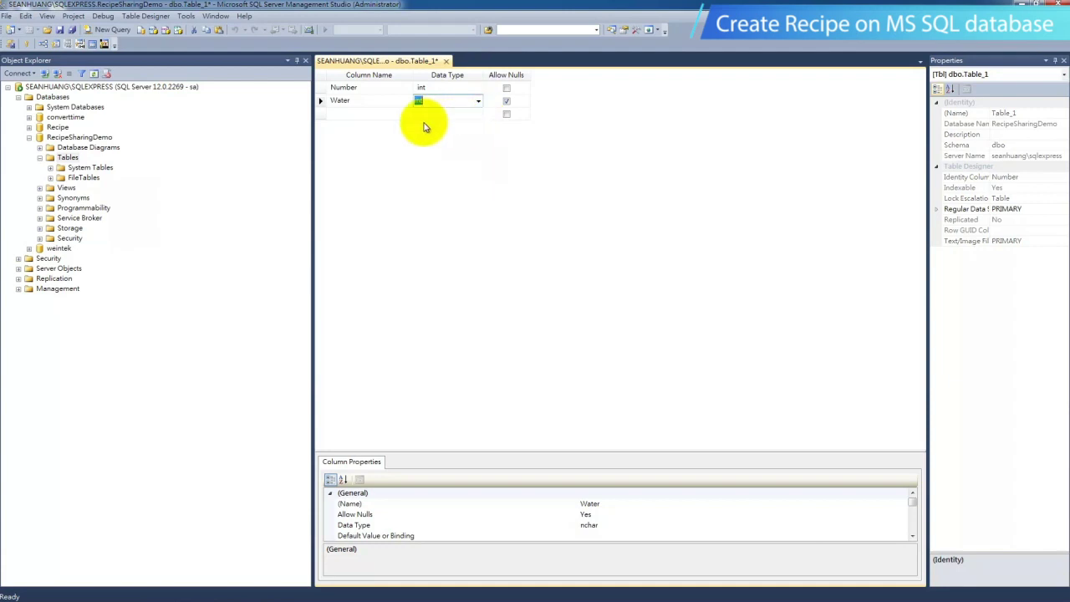
Add int columns Apple and Orange.
click(377, 113)
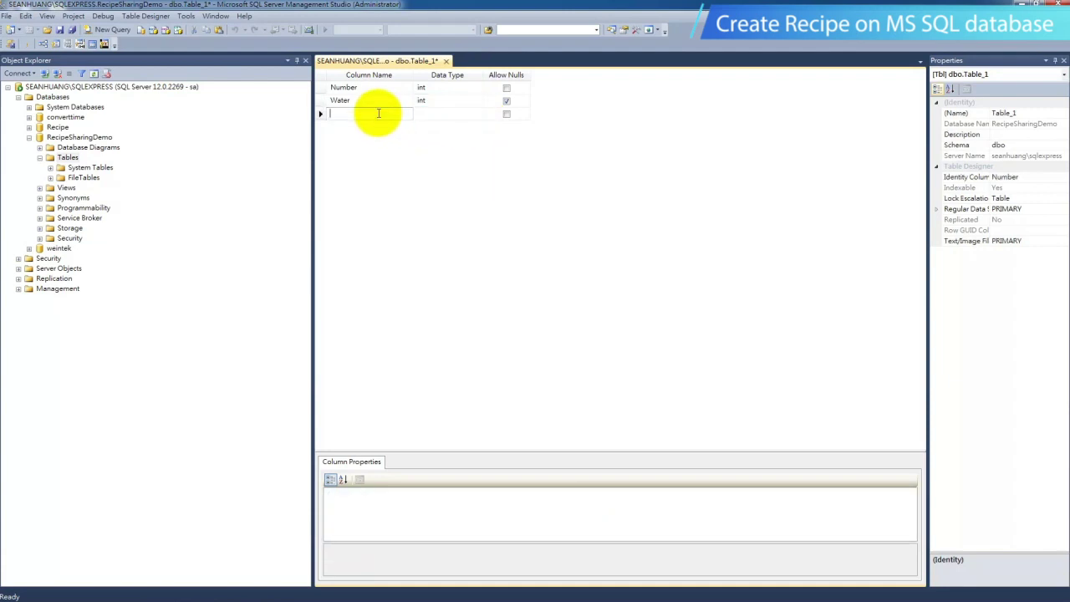
text(Apple)
key(Tab)
click(475, 116)
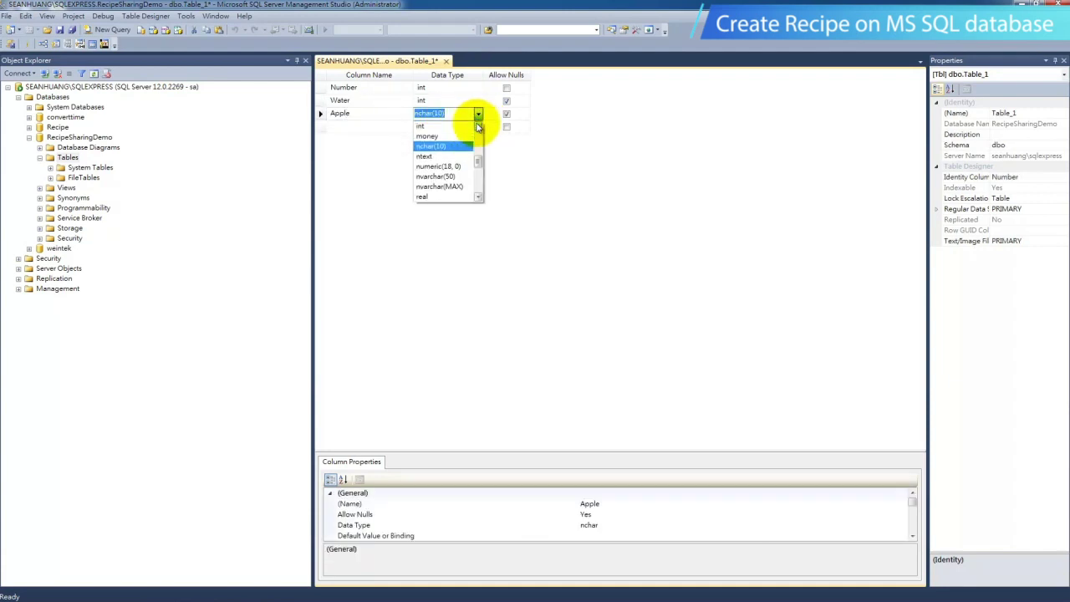
click(443, 186)
click(393, 126)
text(Orange)
key(Tab)
click(475, 126)
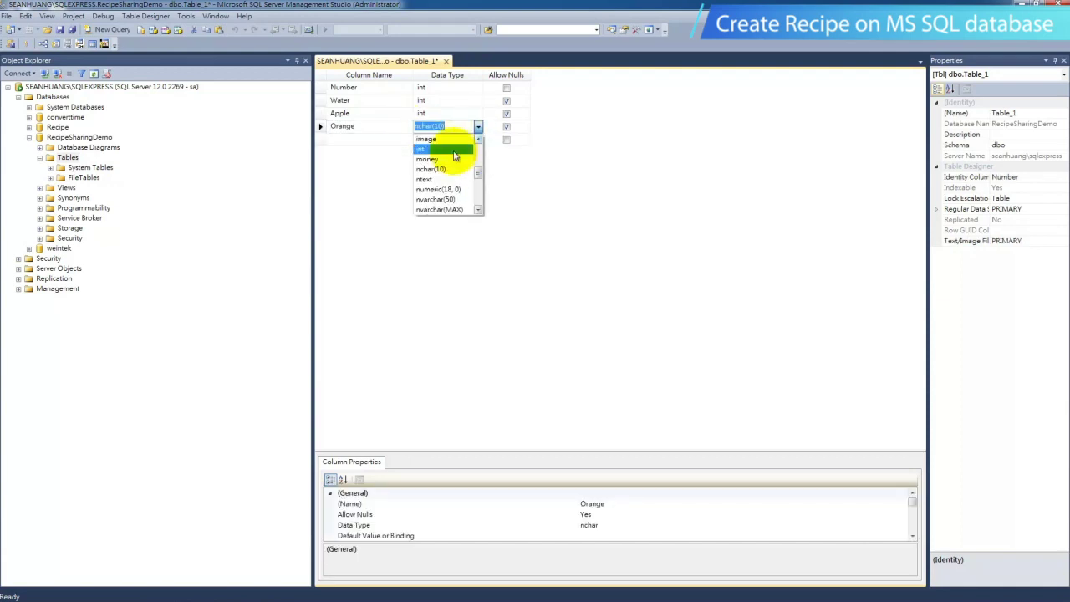
click(454, 144)
Add int columns Grape and Sugar, then select the Number column.
click(370, 139)
text(Grape)
key(Tab)
click(476, 139)
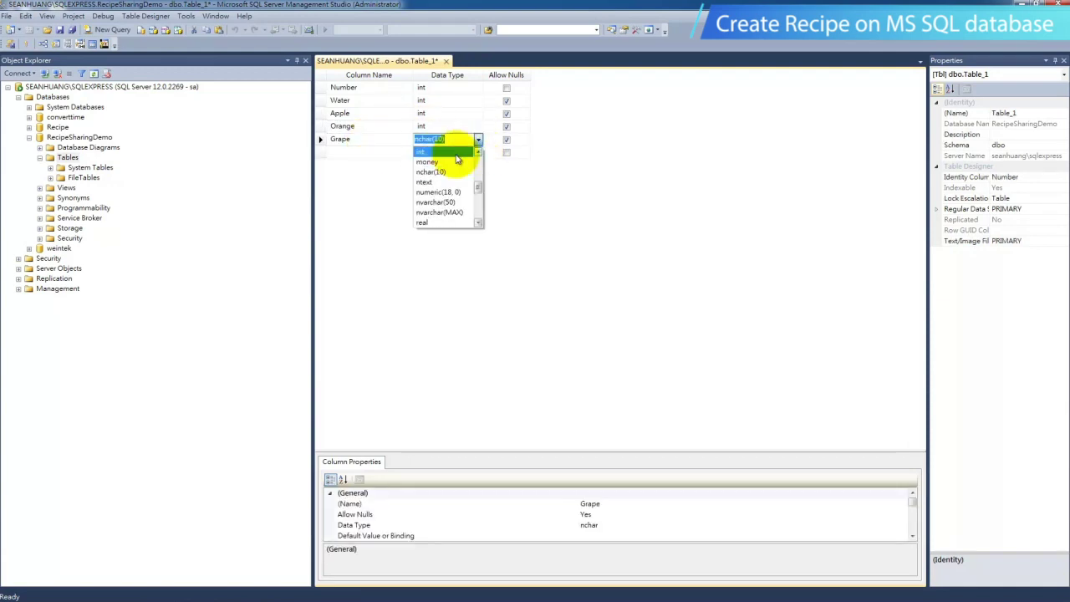
click(454, 159)
click(359, 152)
text(Sugar)
key(Tab)
click(479, 153)
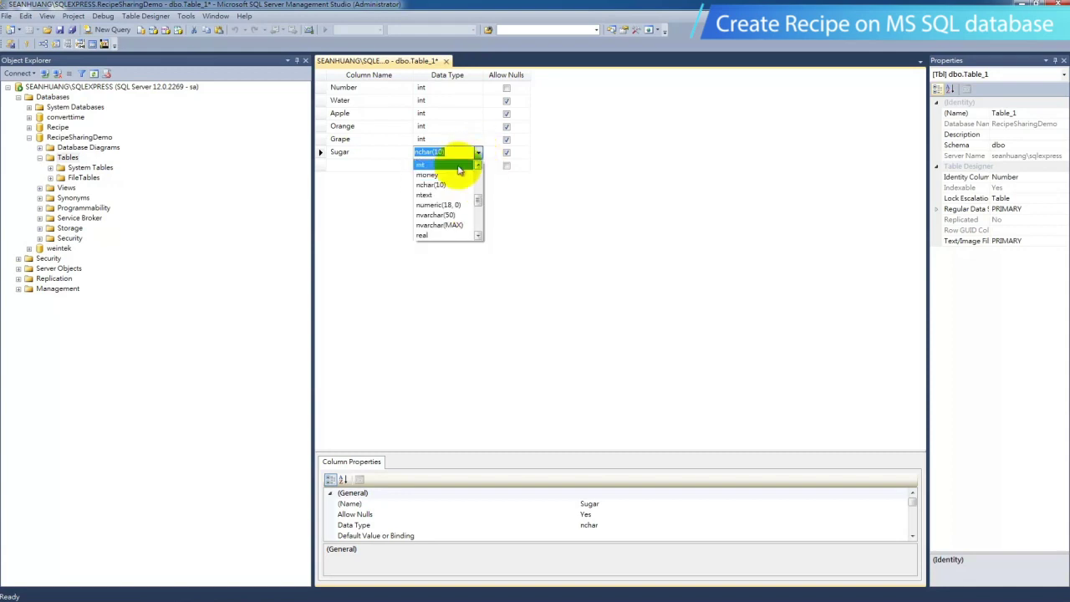
click(468, 170)
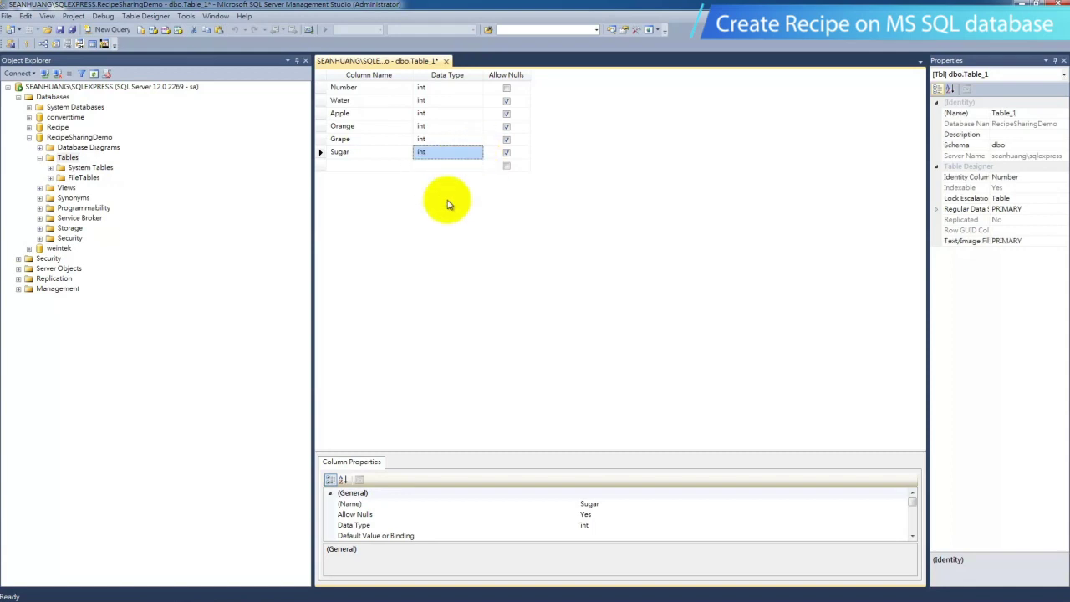
click(320, 88)
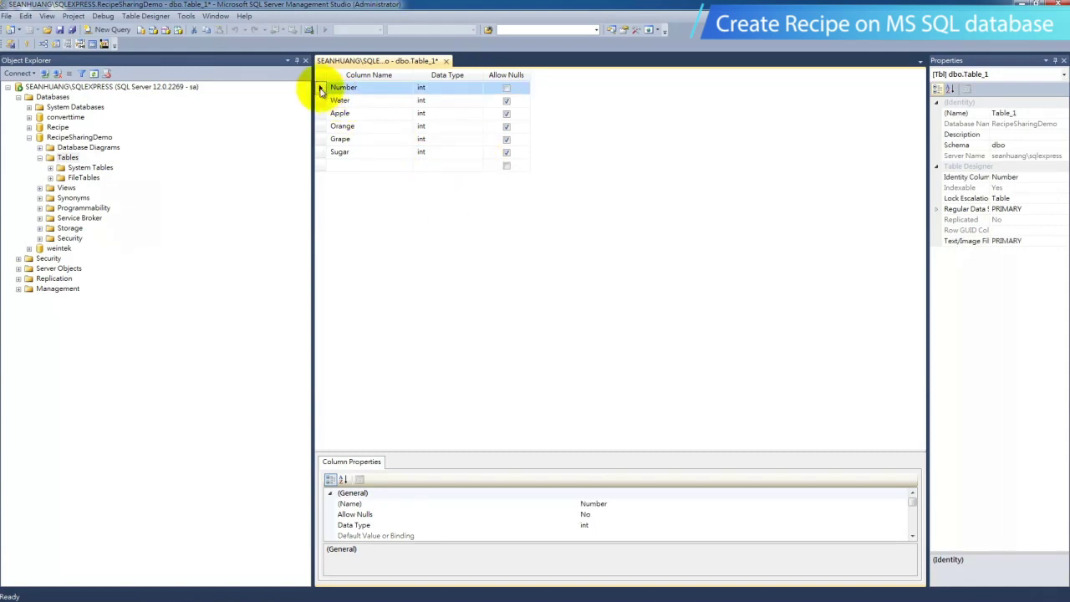
Make Number the identity column and primary key, then save the table as Recipe.
click(1028, 179)
click(1062, 178)
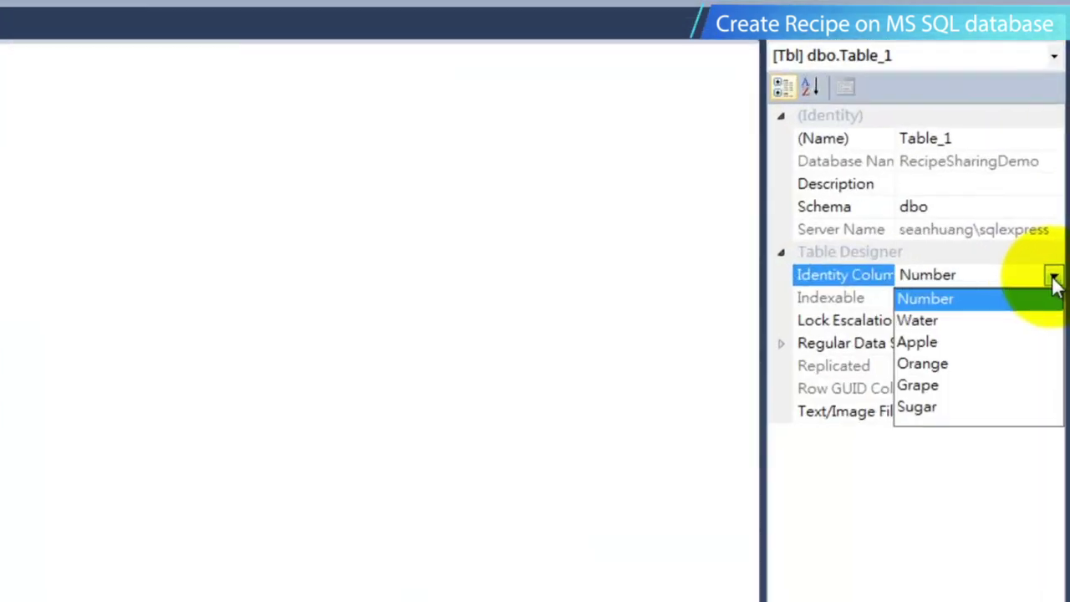
click(997, 331)
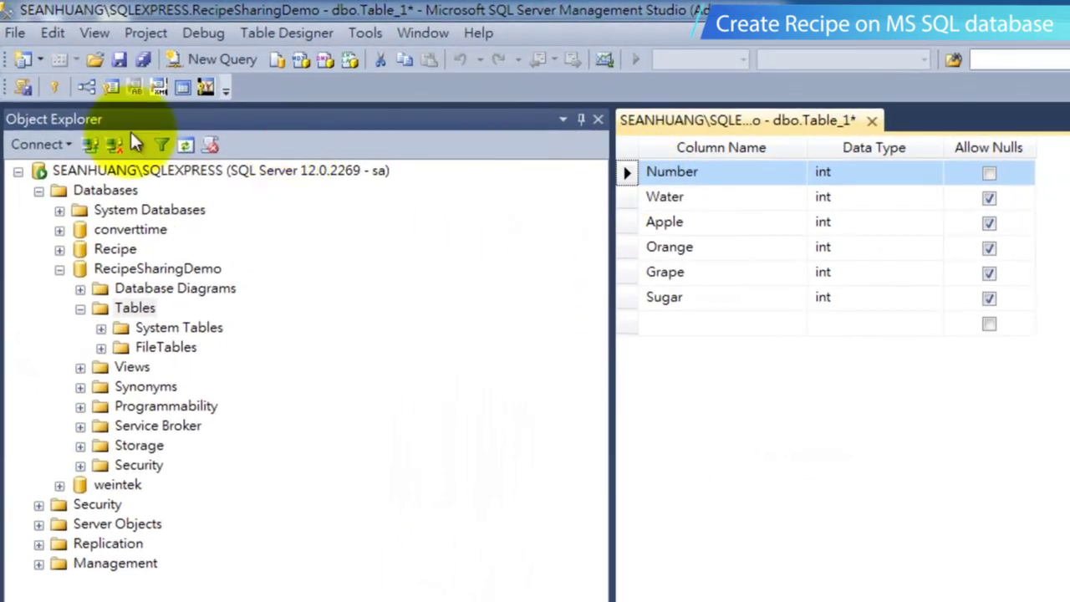
click(51, 89)
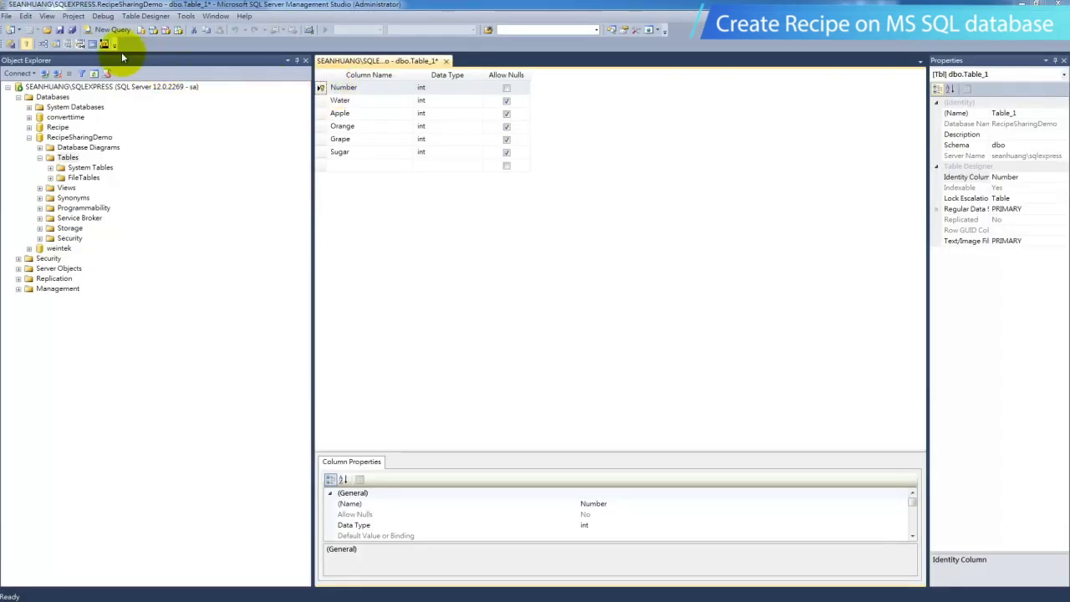
click(59, 30)
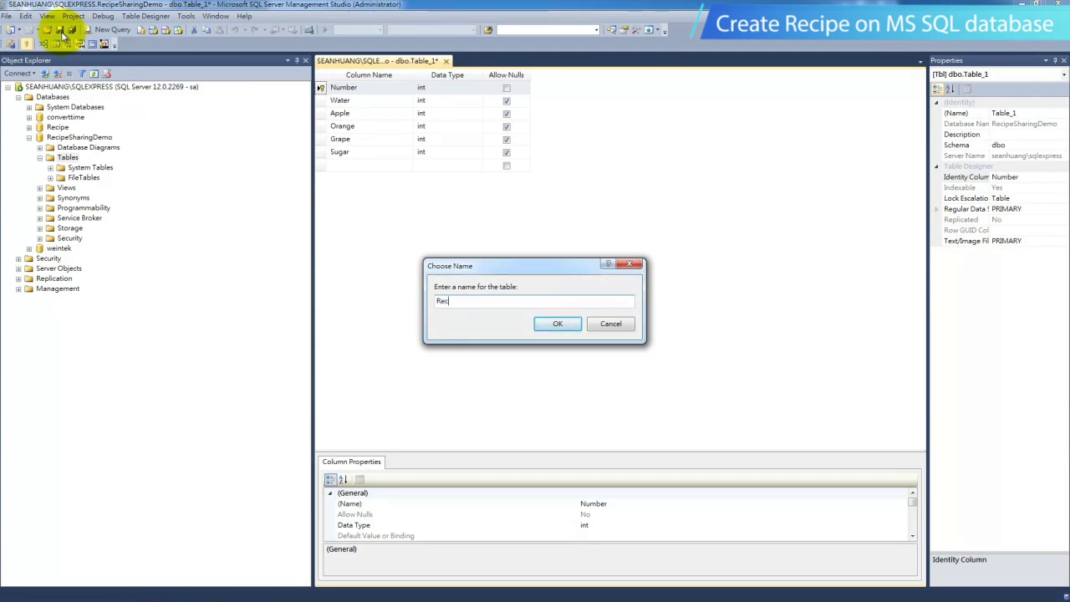
click(551, 322)
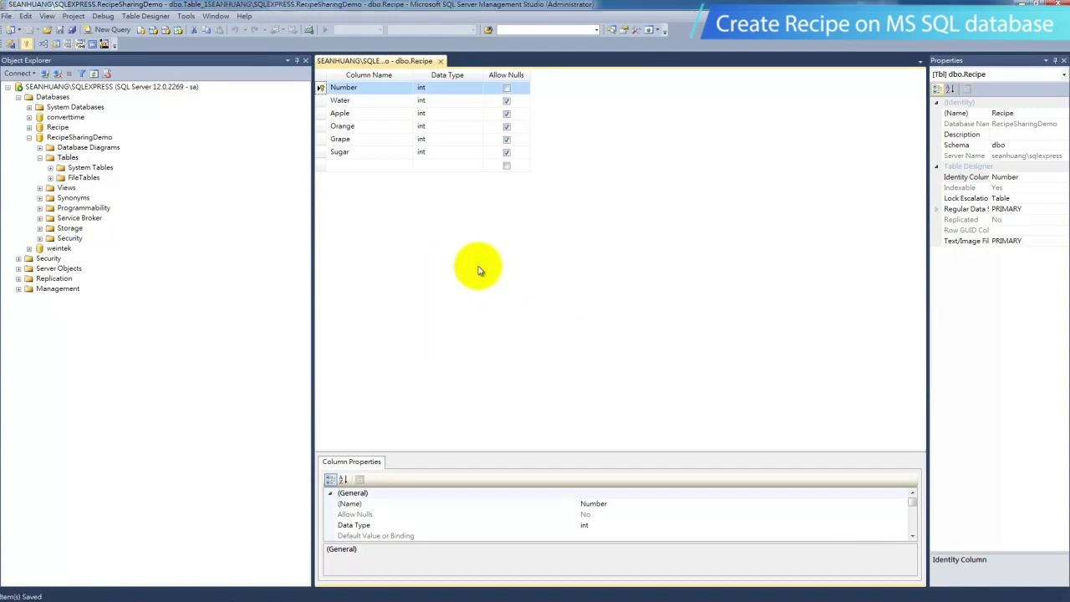
Open the dbo.Recipe table with Edit Top 200 Rows.
click(87, 188)
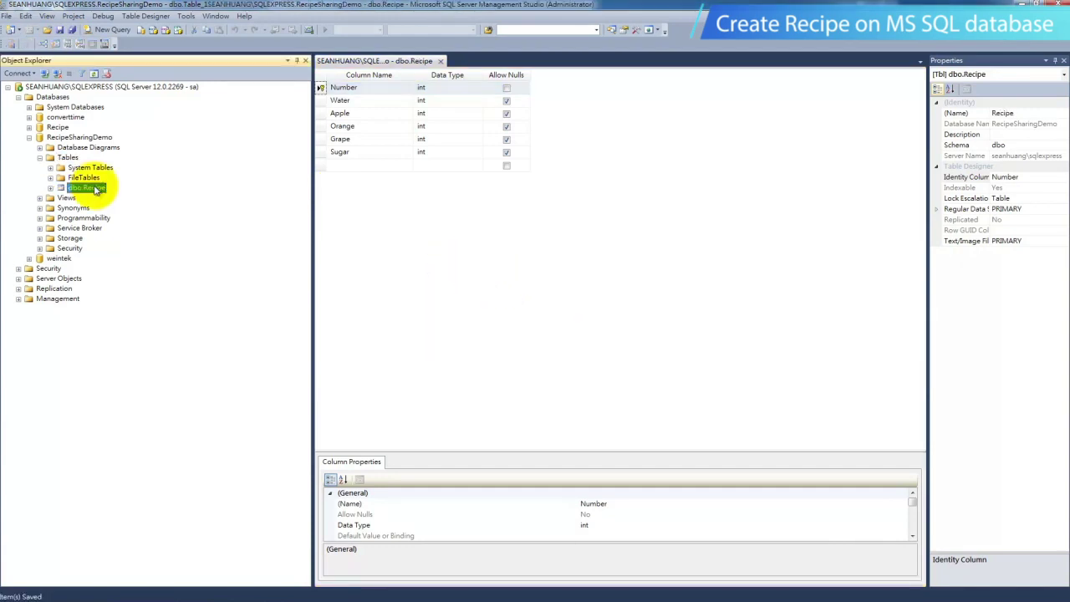
right_click(99, 193)
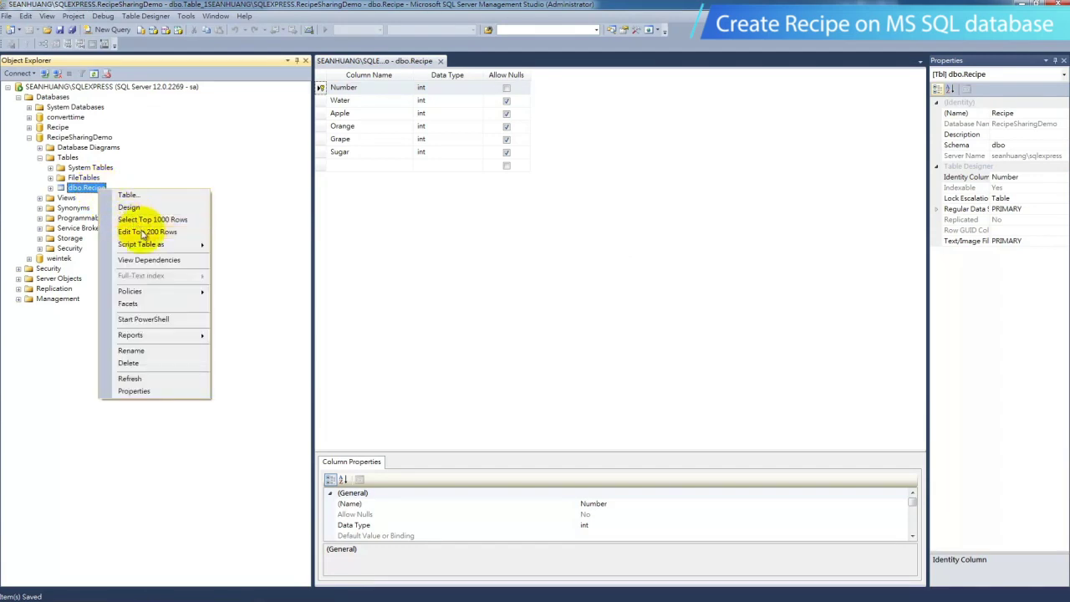
click(327, 268)
Fill the first row: Water 1, Apple 1, Orange 0, Grape 0, Sugar 1.
click(405, 87)
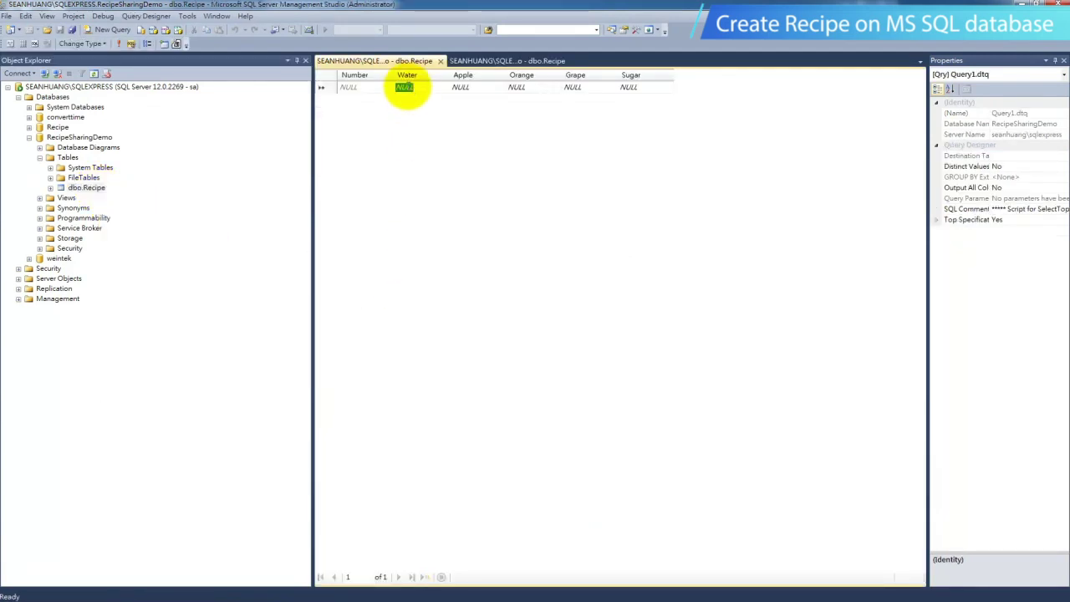
text(1)
click(480, 89)
text(1)
click(511, 88)
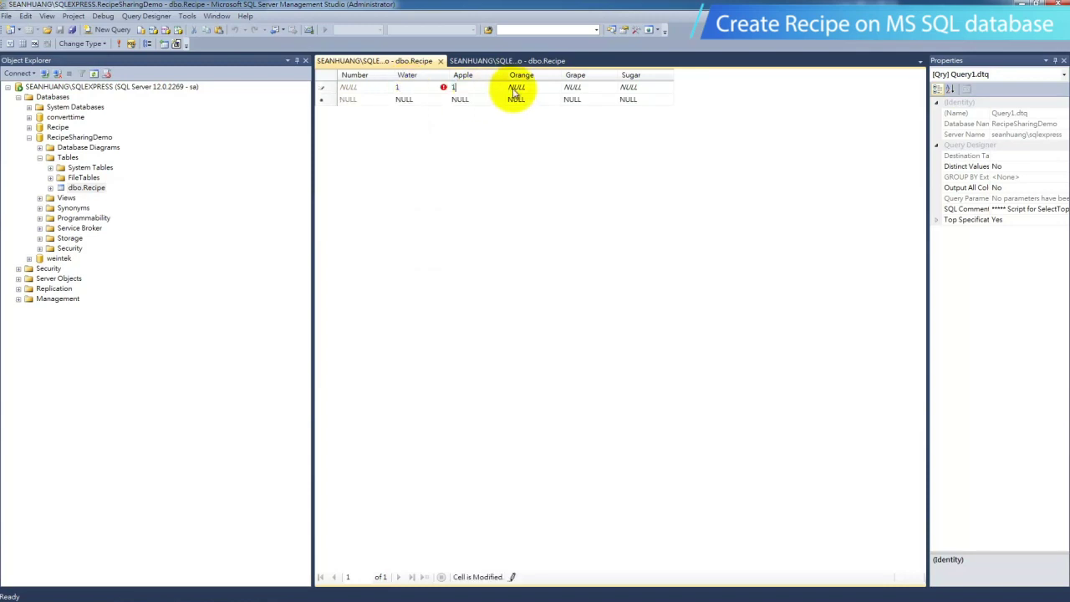
text(0)
click(573, 89)
text(0)
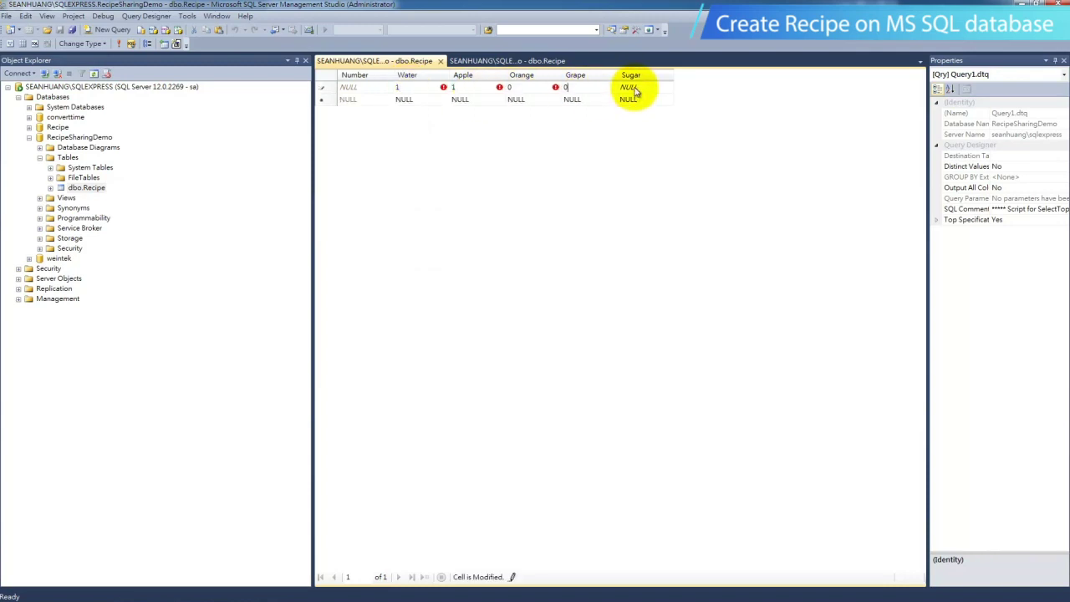
click(634, 89)
text(1)
Fill the second row: Water 1, Apple 0, Orange 1, Grape 0, Sugar 0.
click(404, 100)
text(1)
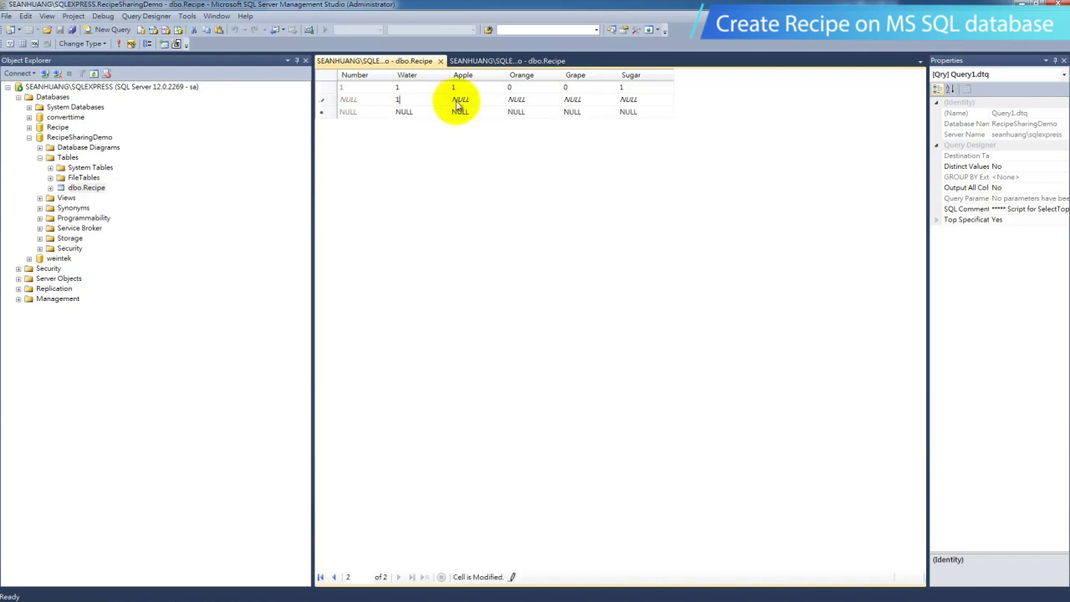
click(458, 99)
text(0)
click(512, 100)
text(1)
click(573, 99)
text(0)
click(629, 99)
text(127.)
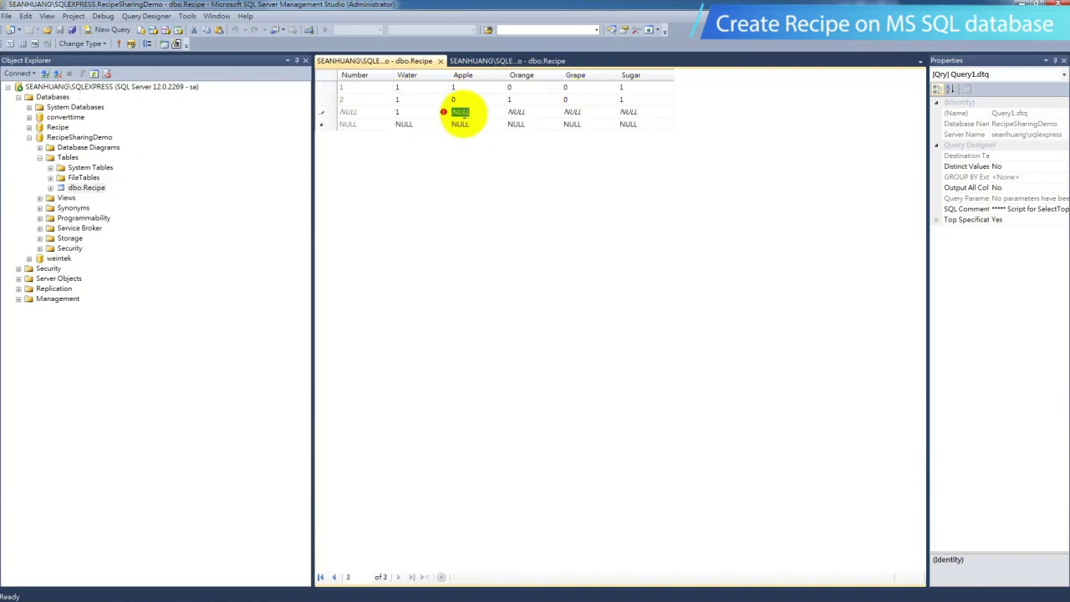
text(0)
Fill in the third row's Apple, Orange and Grape cells with 1/0 values.
click(517, 111)
text(0)
click(572, 111)
text(1)
click(629, 111)
text(1)
click(358, 112)
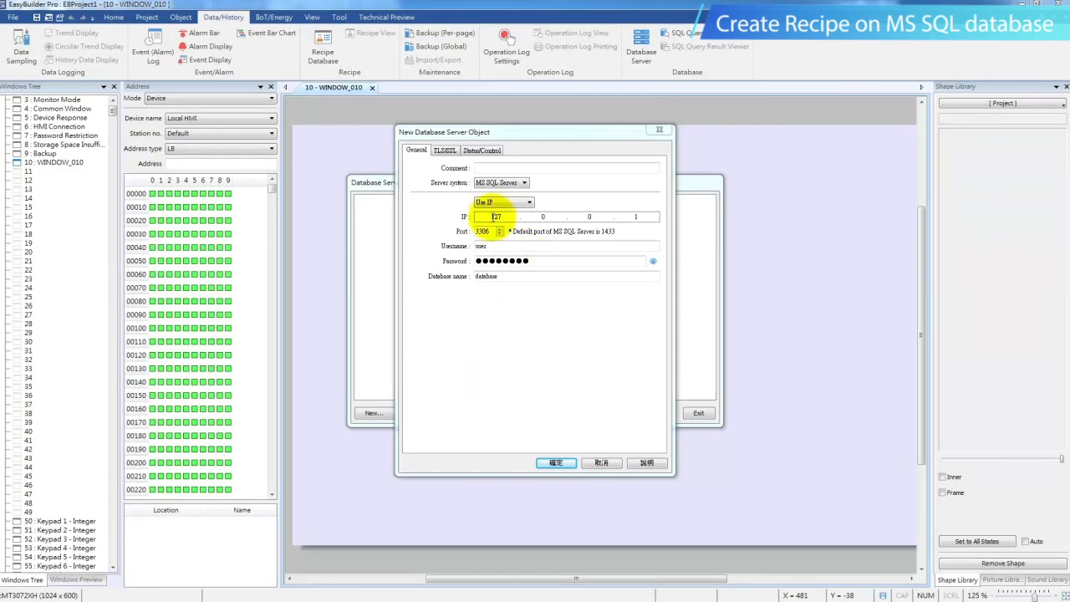
Verify the server IP is 127.0.0.1, select the 3306 port value, and open the Start menu.
click(495, 217)
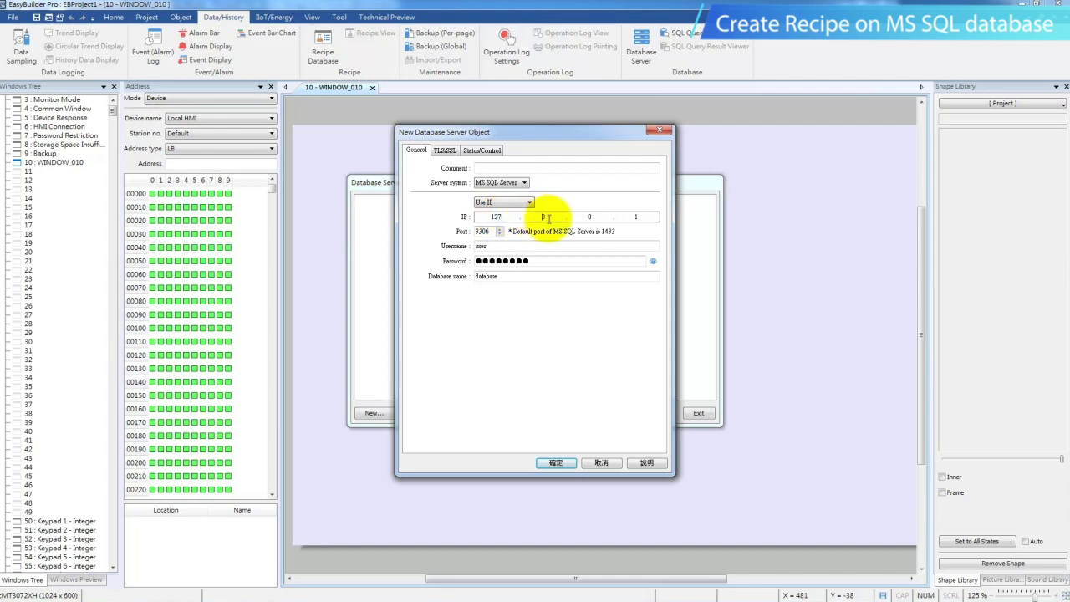
click(651, 219)
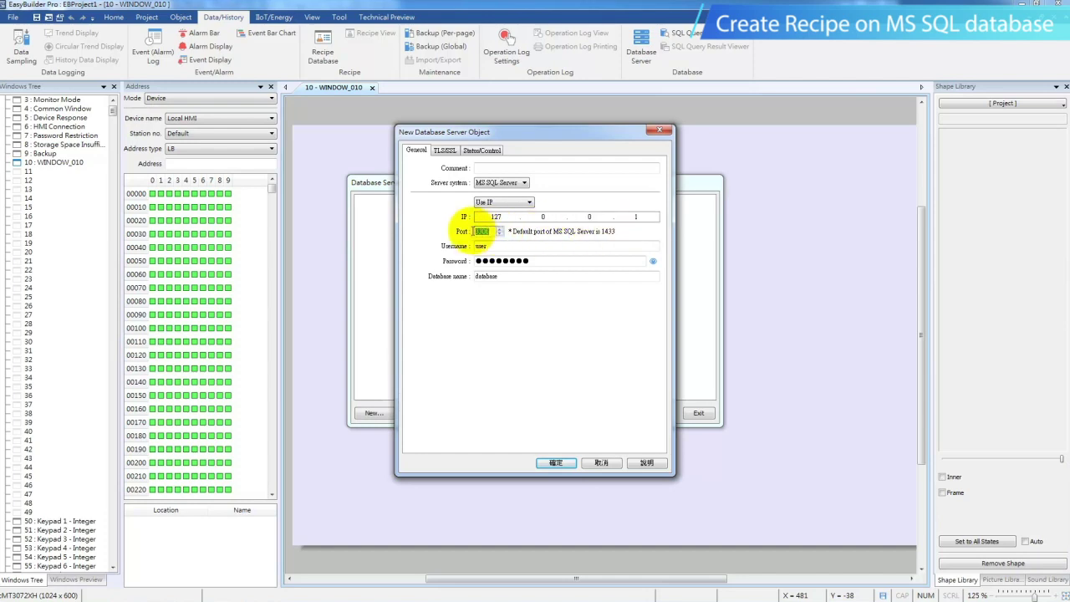
double_click(492, 233)
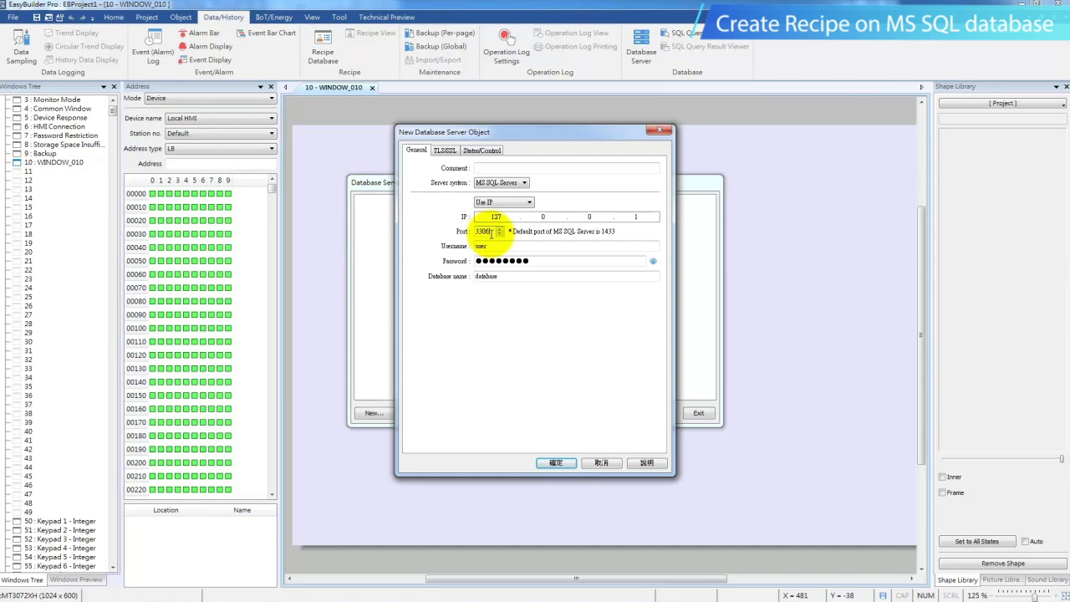
click(11, 592)
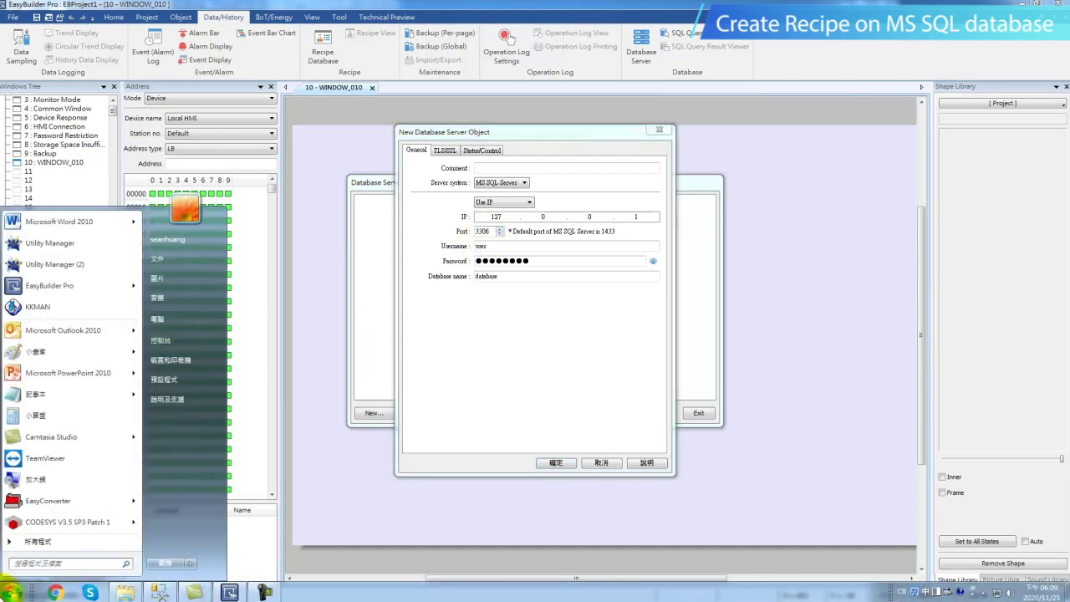
Launch SQL Server 2014 Configuration Manager from Microsoft SQL Server 2014 > Configuration Tools.
click(31, 541)
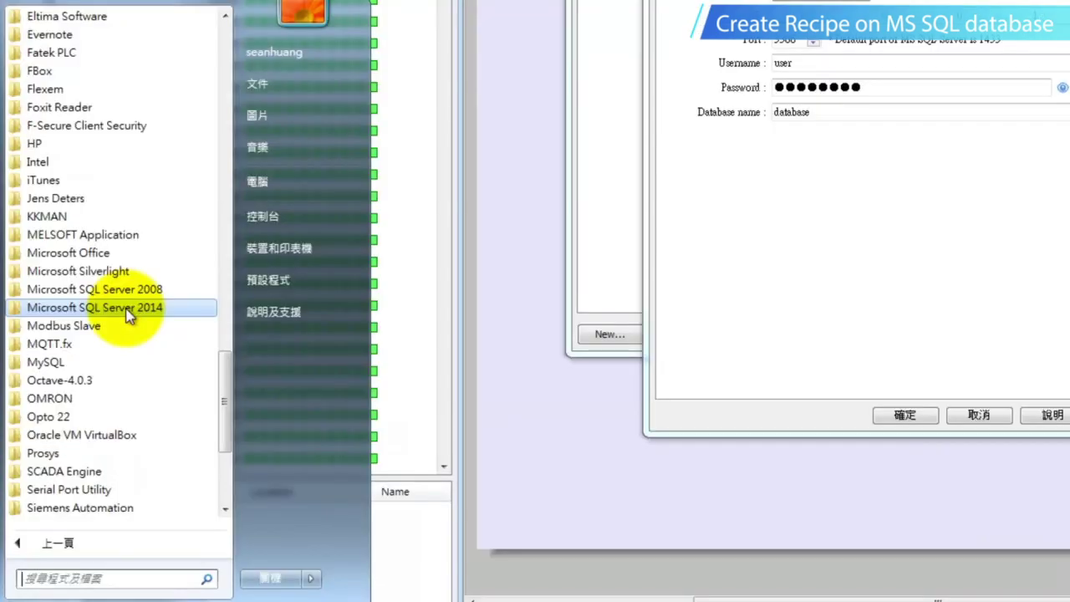
click(77, 398)
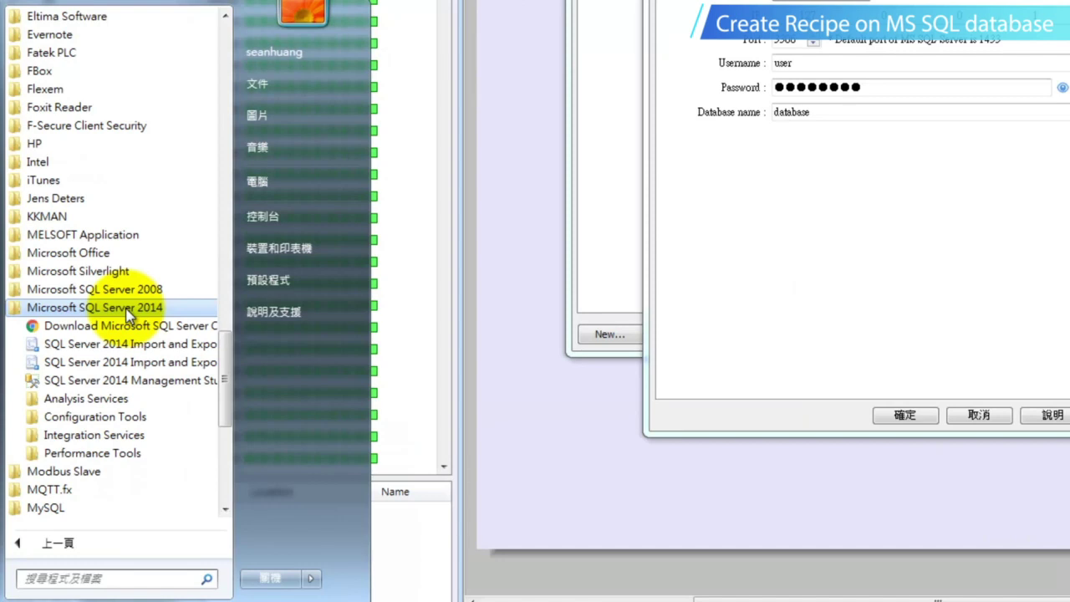
click(115, 418)
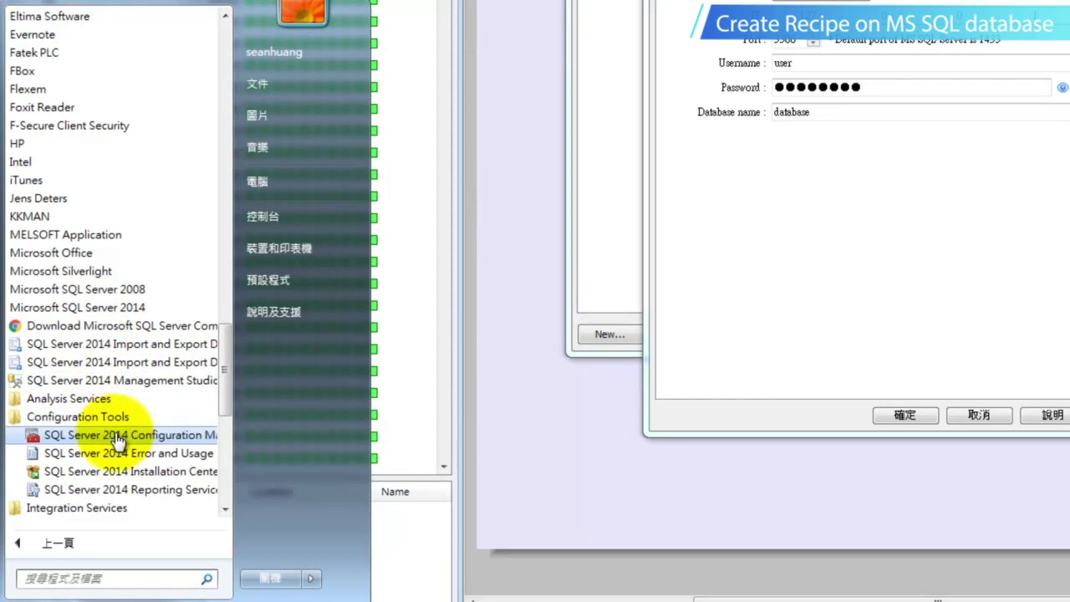
click(124, 437)
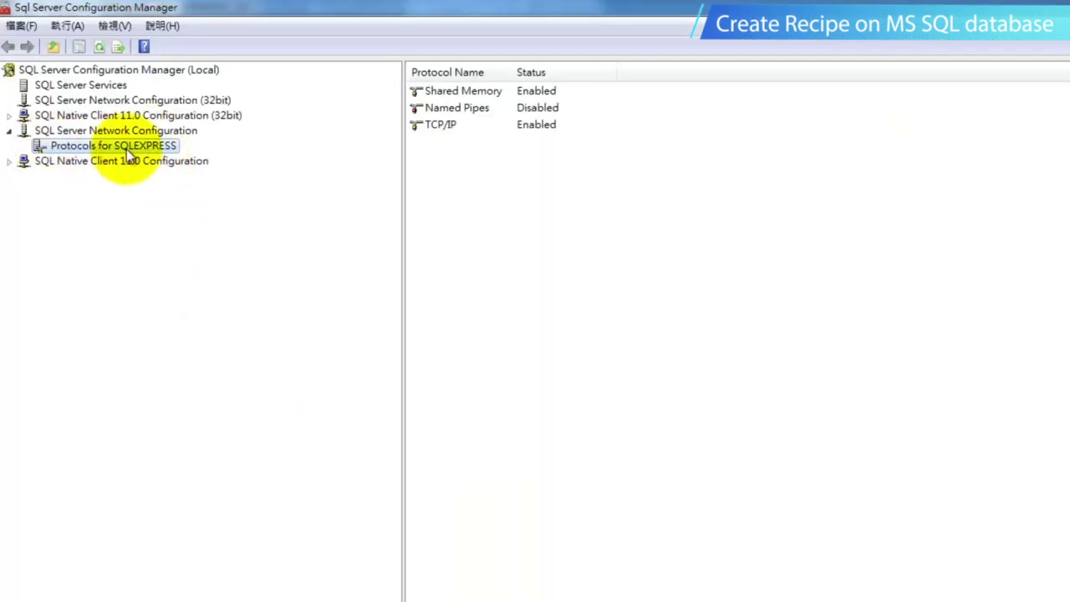
Open SQLEXPRESS TCP/IP properties and find IPAll's TCP Dynamic Ports value 3810.
click(432, 125)
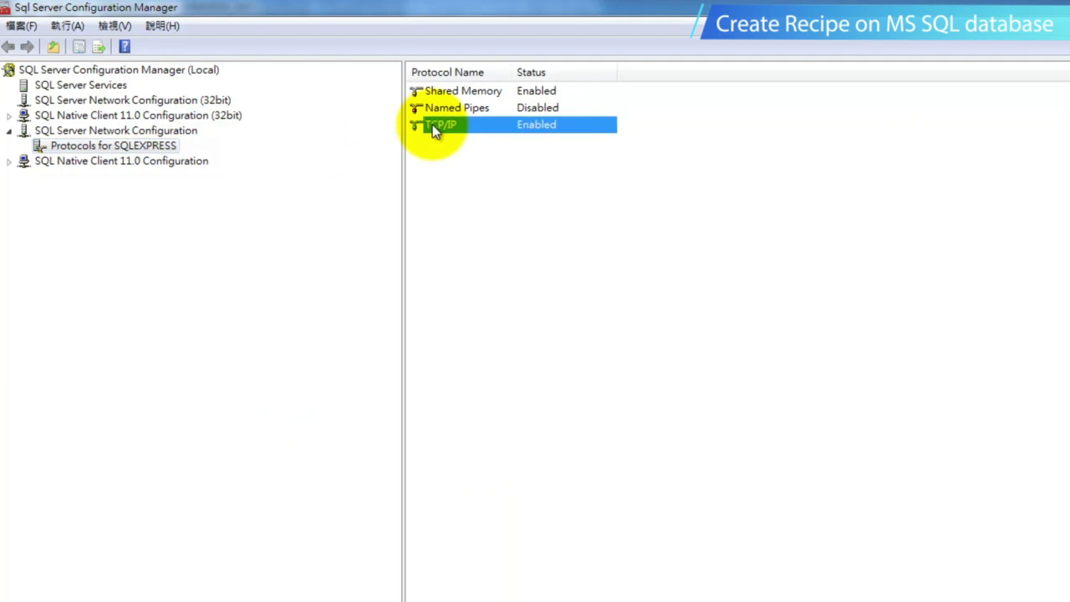
double_click(433, 124)
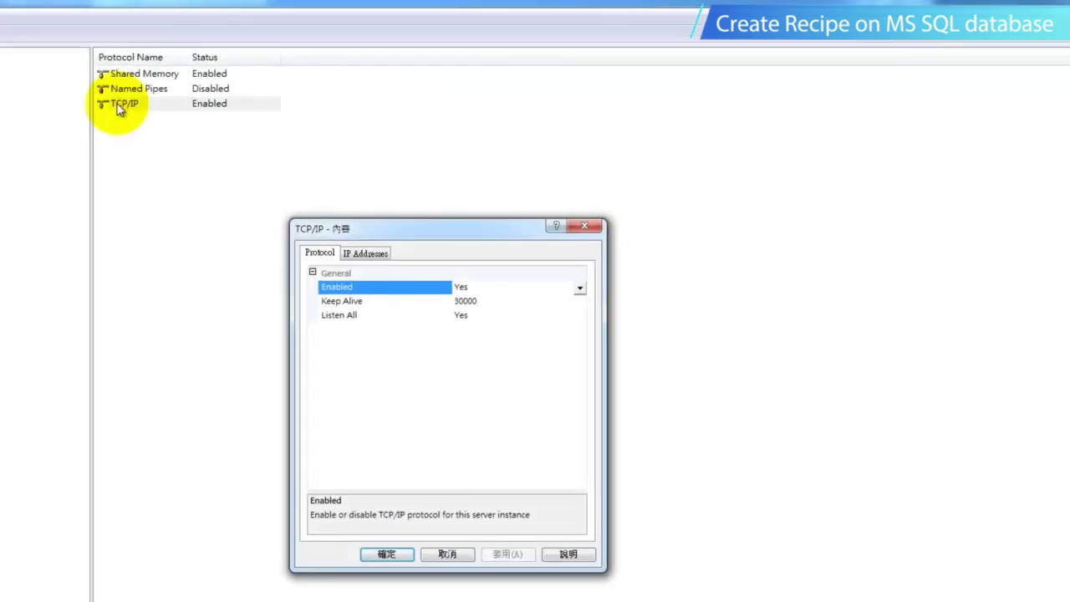
click(380, 254)
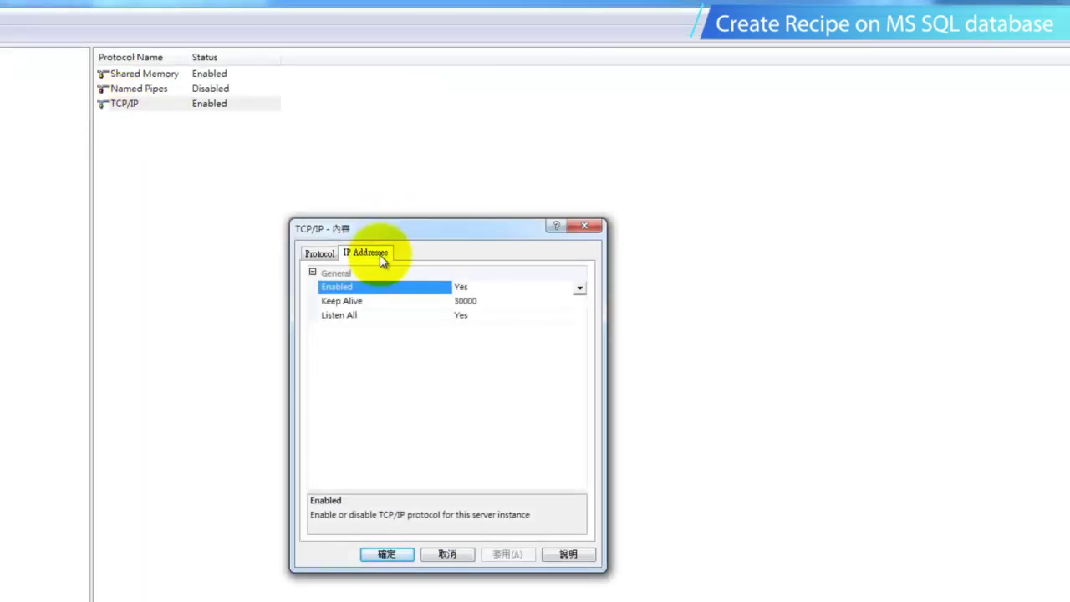
drag(584, 312, 580, 466)
click(472, 457)
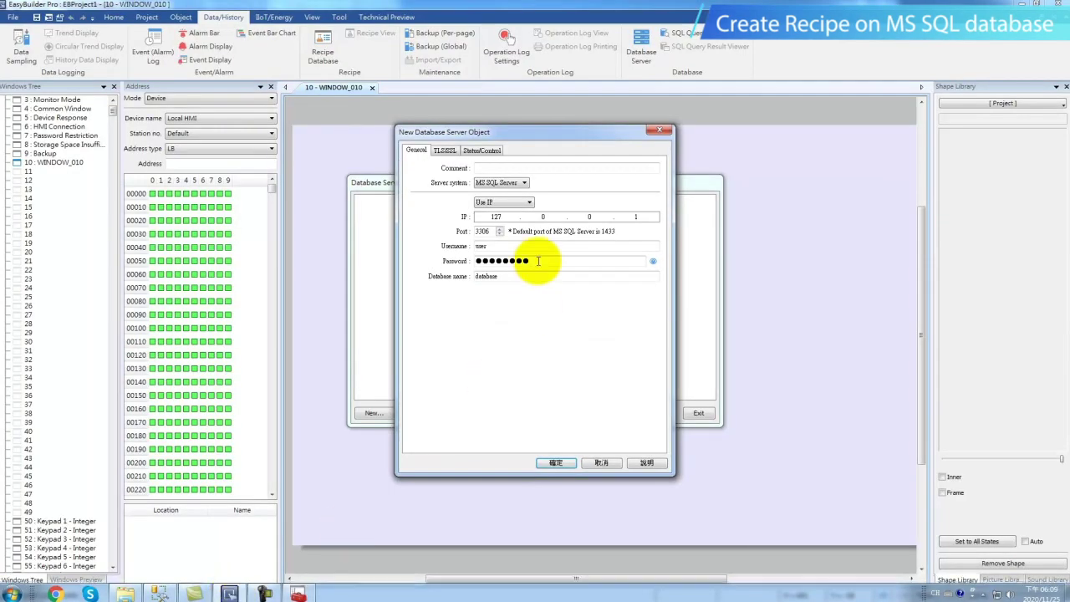
Change the port from 3306 to 3810, then select the Username, Password and Database name fields.
drag(489, 234, 459, 235)
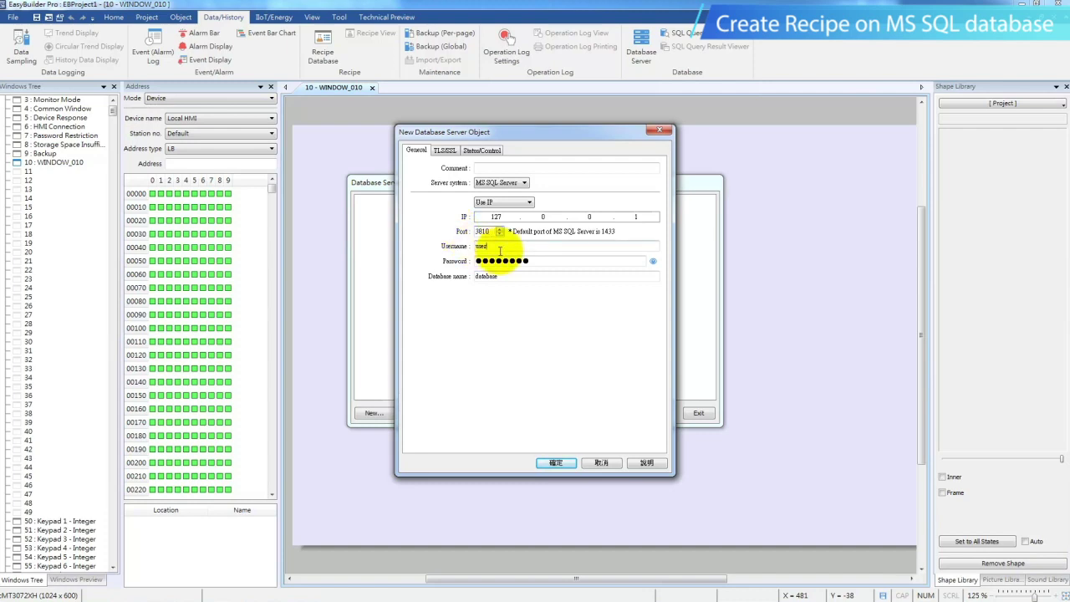
drag(500, 249, 447, 249)
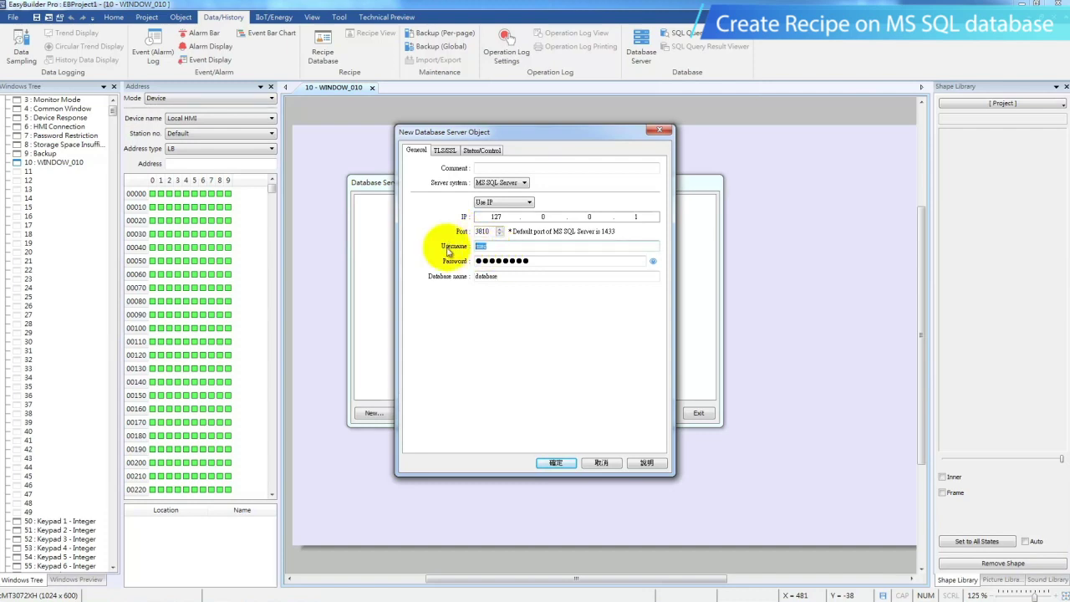
drag(535, 261, 472, 264)
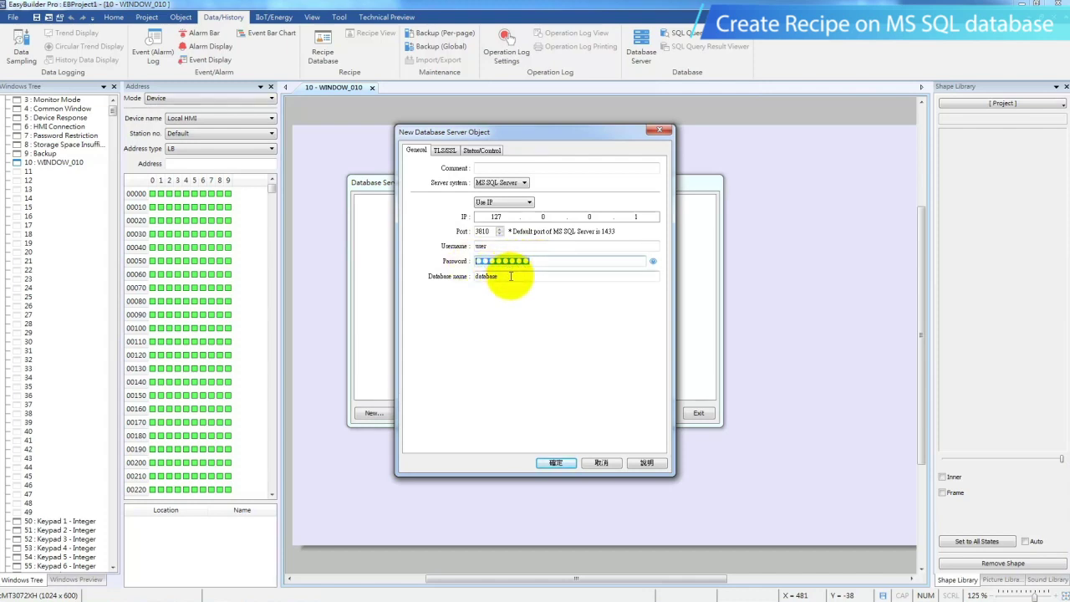
drag(478, 277, 495, 276)
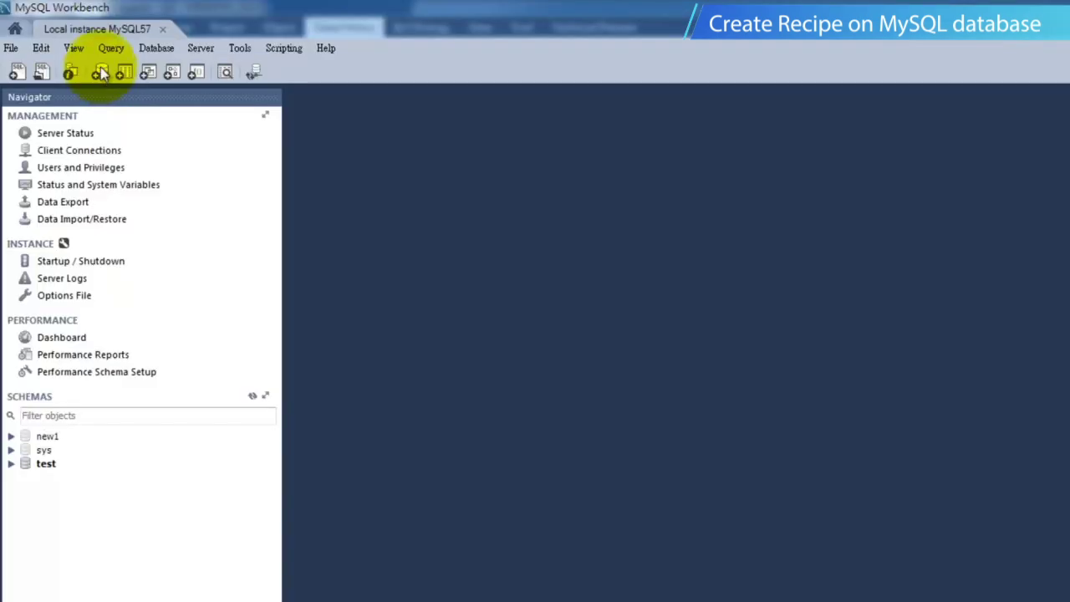
Create and apply the RecipeSharingDemo schema, then right-click its Tables node.
click(64, 47)
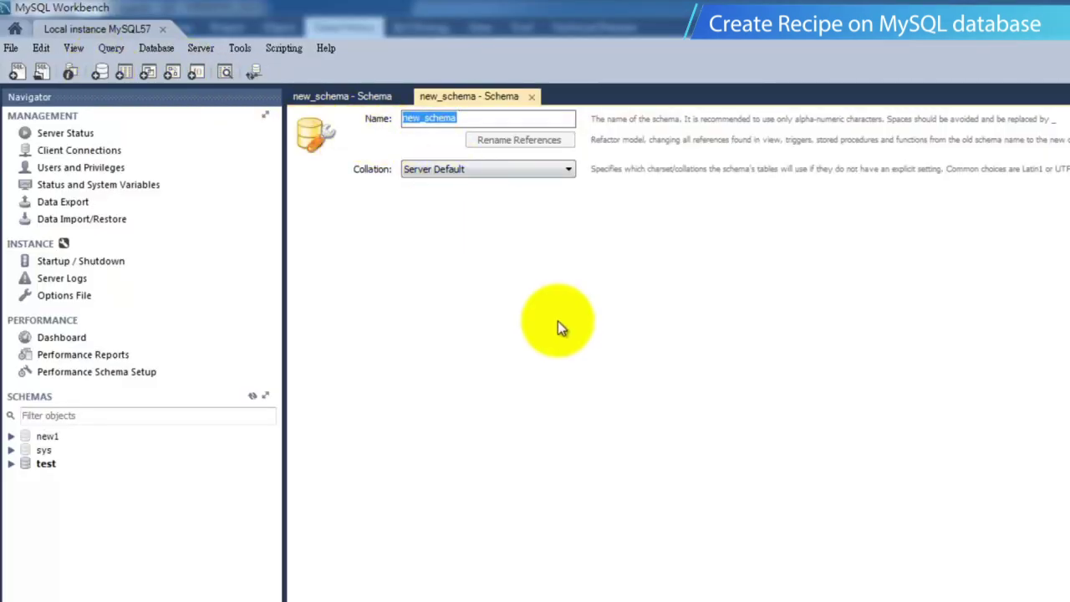
text(RecipeS)
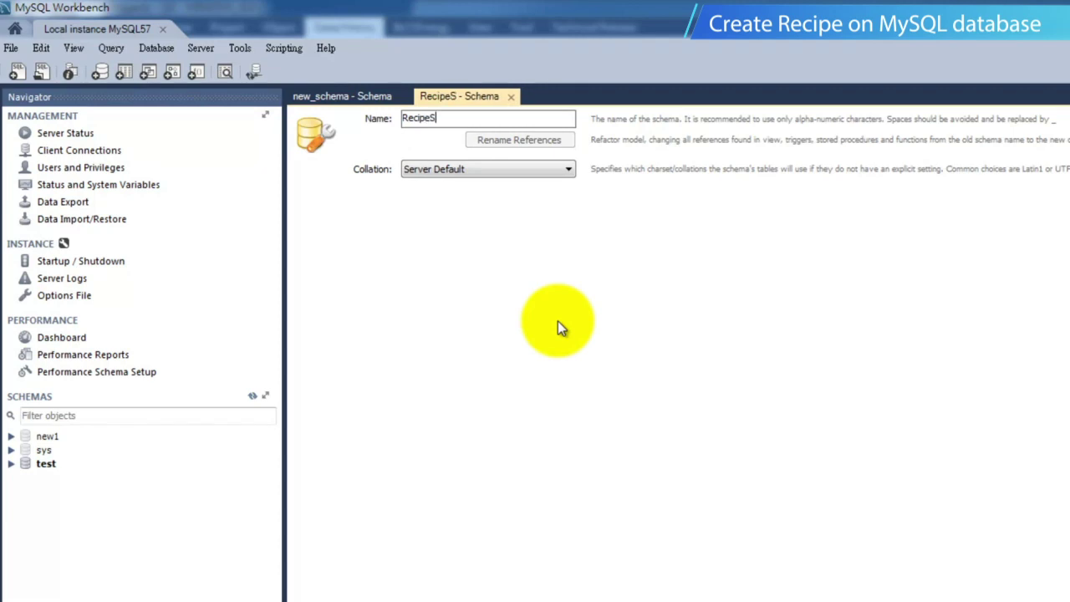
text(haringDemo)
click(865, 477)
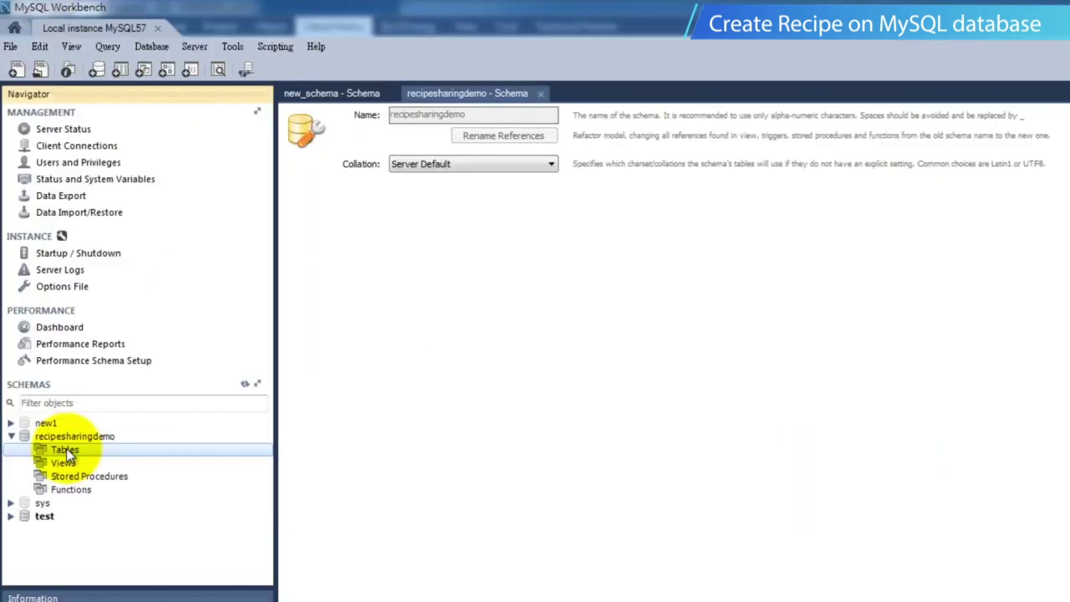
right_click(62, 450)
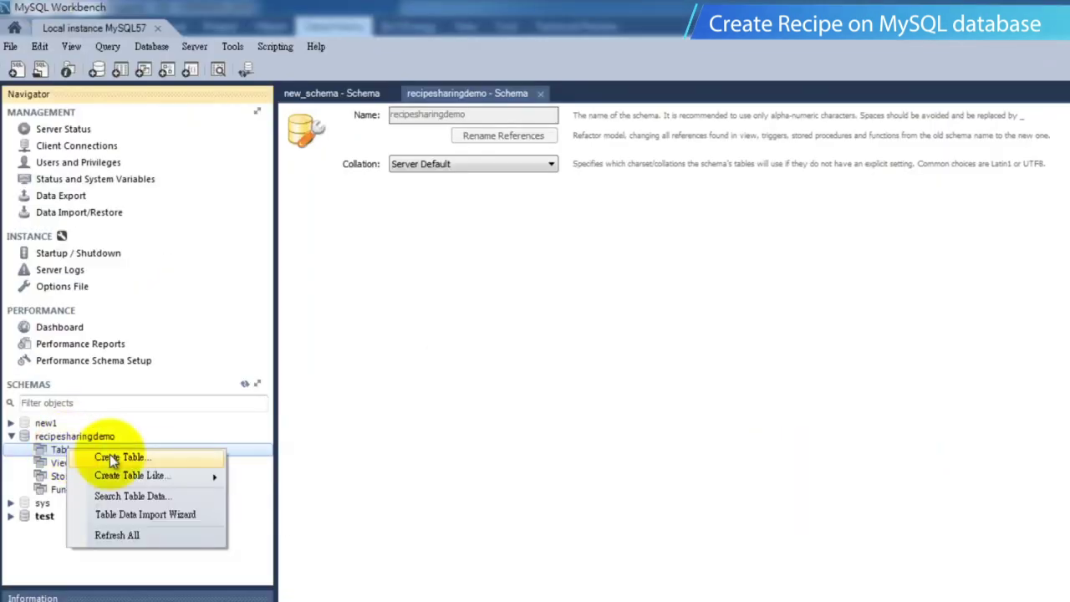
Start a new table named Recipe with Number as its primary key column.
click(110, 456)
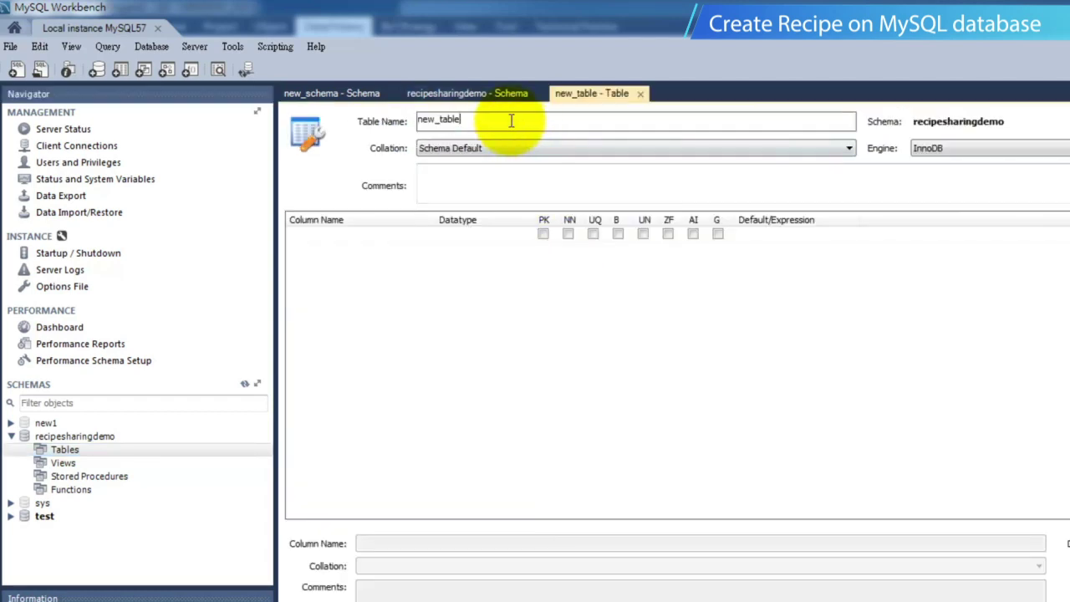
text(Recipe)
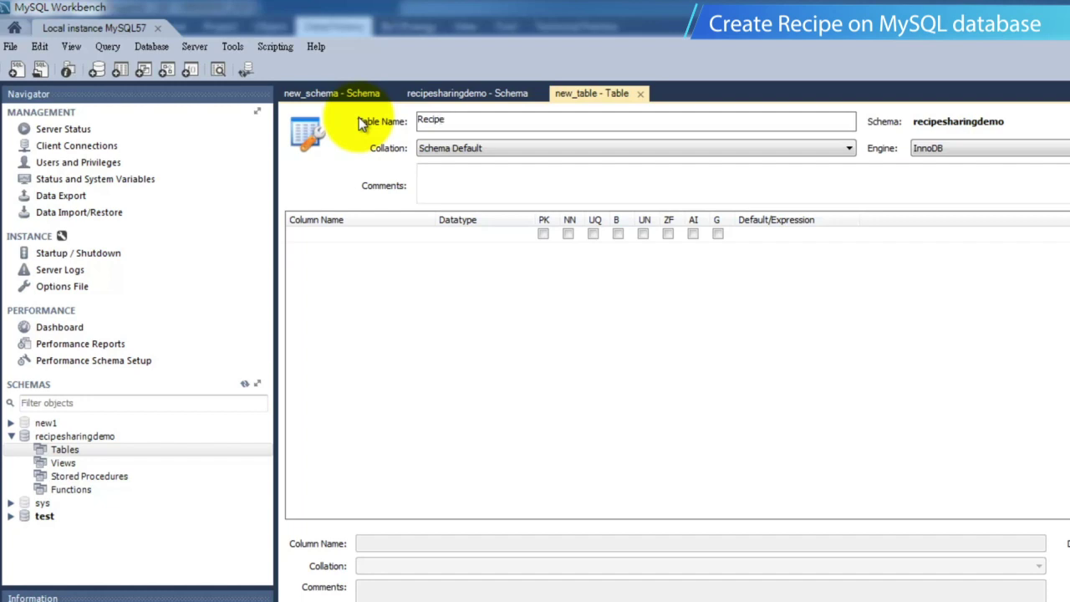
click(374, 241)
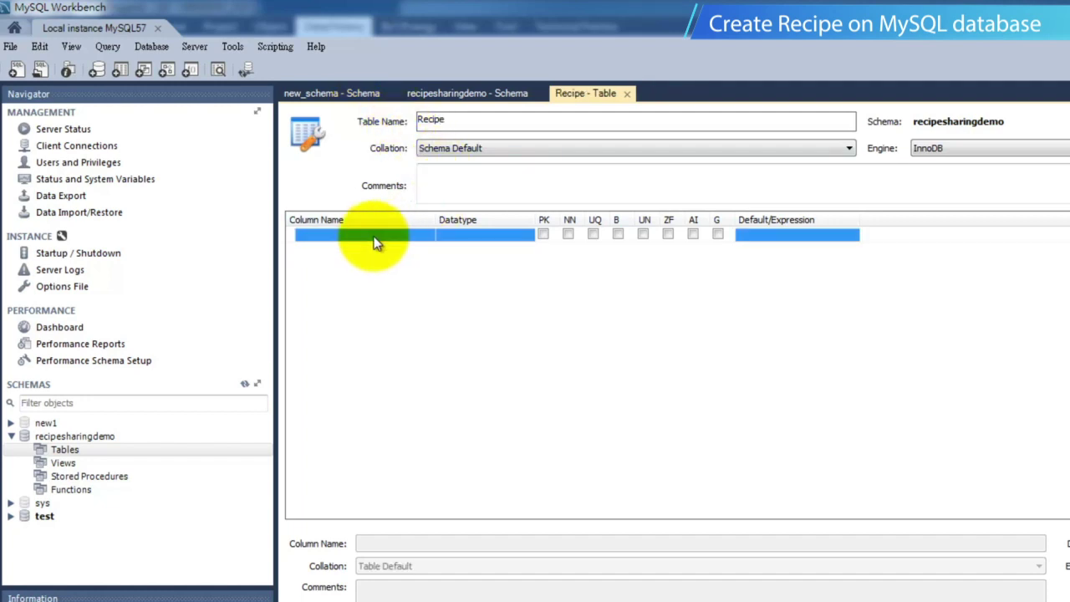
click(375, 241)
text(Number)
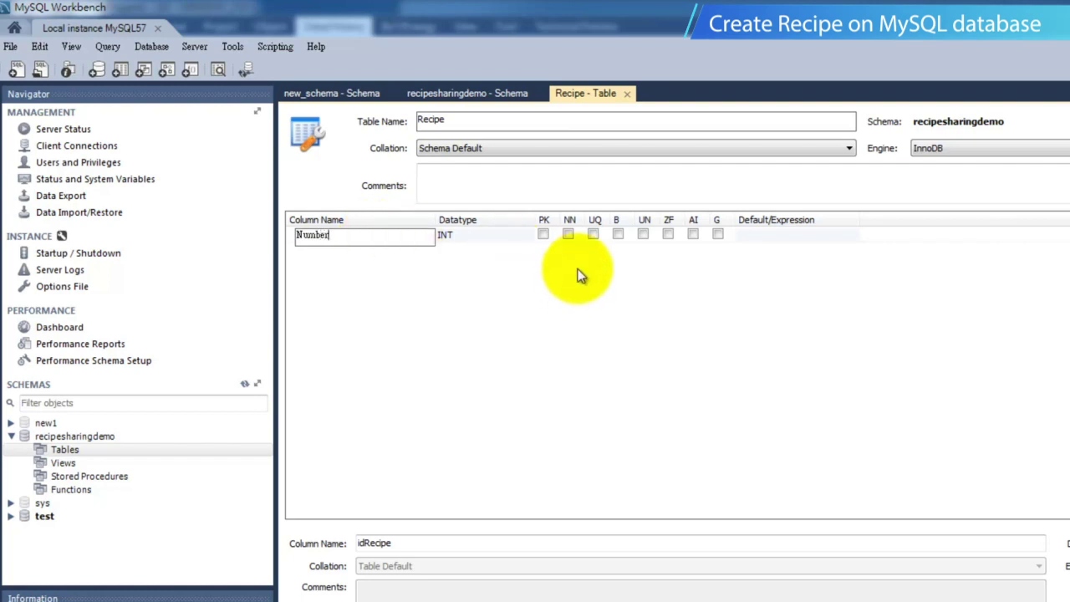
click(543, 235)
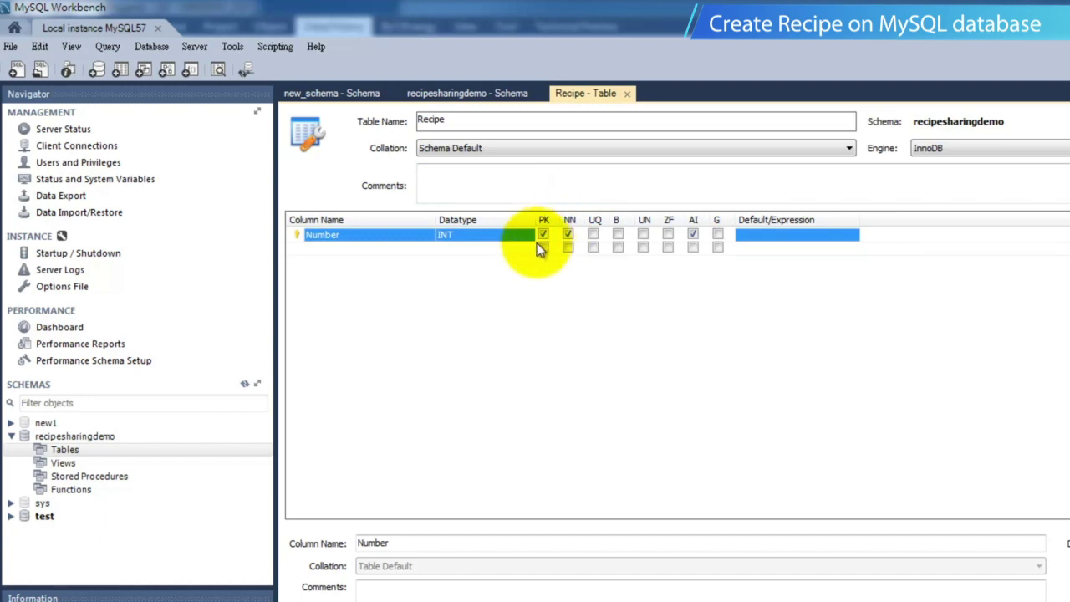
Add INT columns Water, Orange and Apple.
click(407, 254)
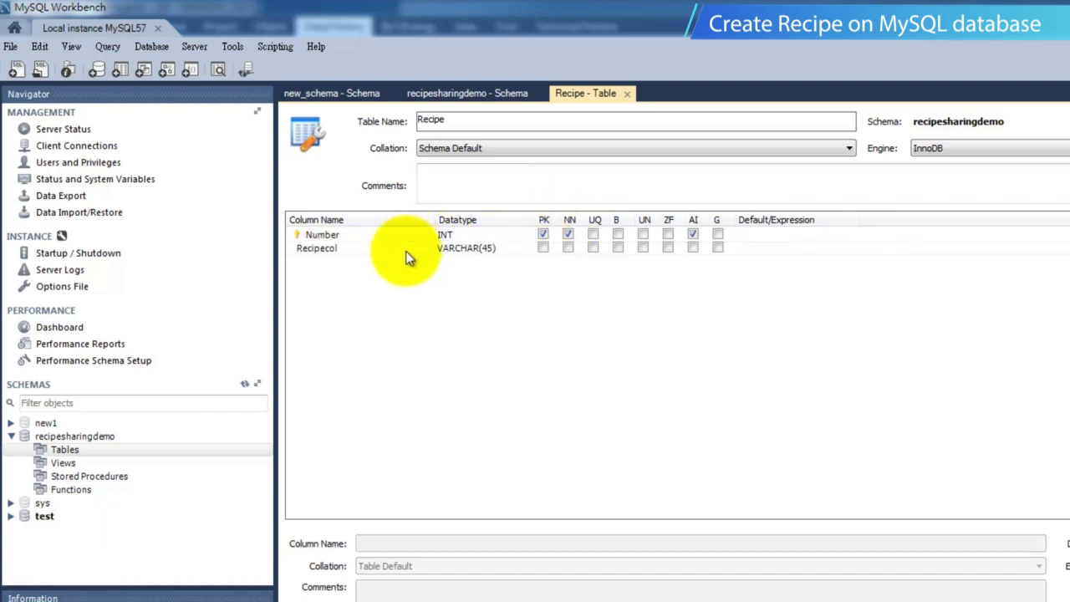
click(396, 249)
click(397, 248)
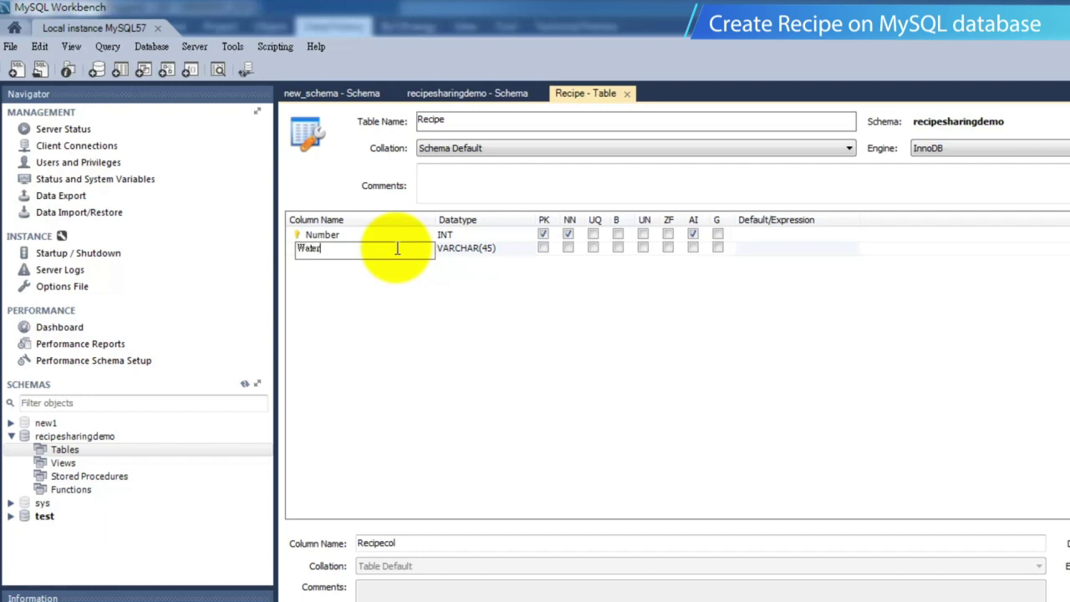
click(530, 249)
click(445, 276)
click(382, 266)
click(382, 266)
text(Orange)
click(528, 265)
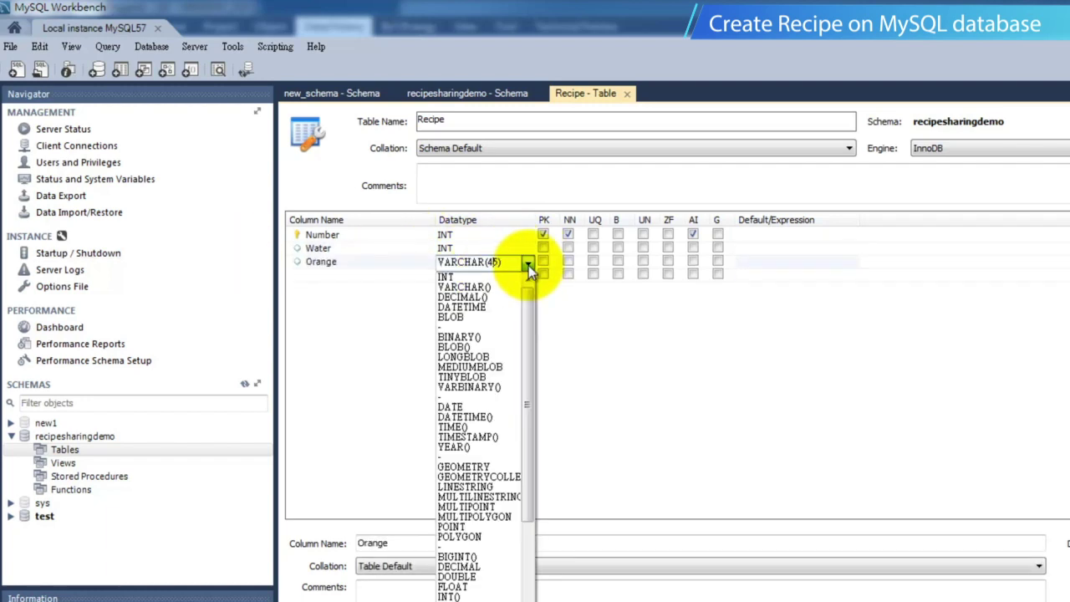
click(446, 277)
click(382, 275)
text(Apple)
click(526, 275)
Add INT columns Grape and Sugar.
click(445, 291)
click(382, 288)
text(Grape)
click(374, 302)
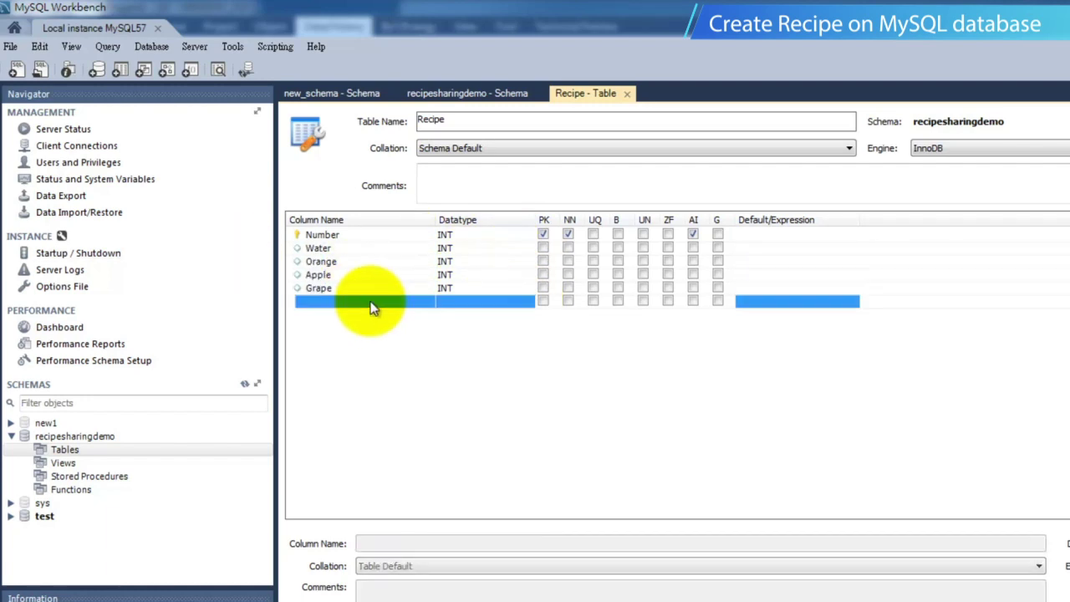
text(Sugar)
click(528, 302)
click(445, 315)
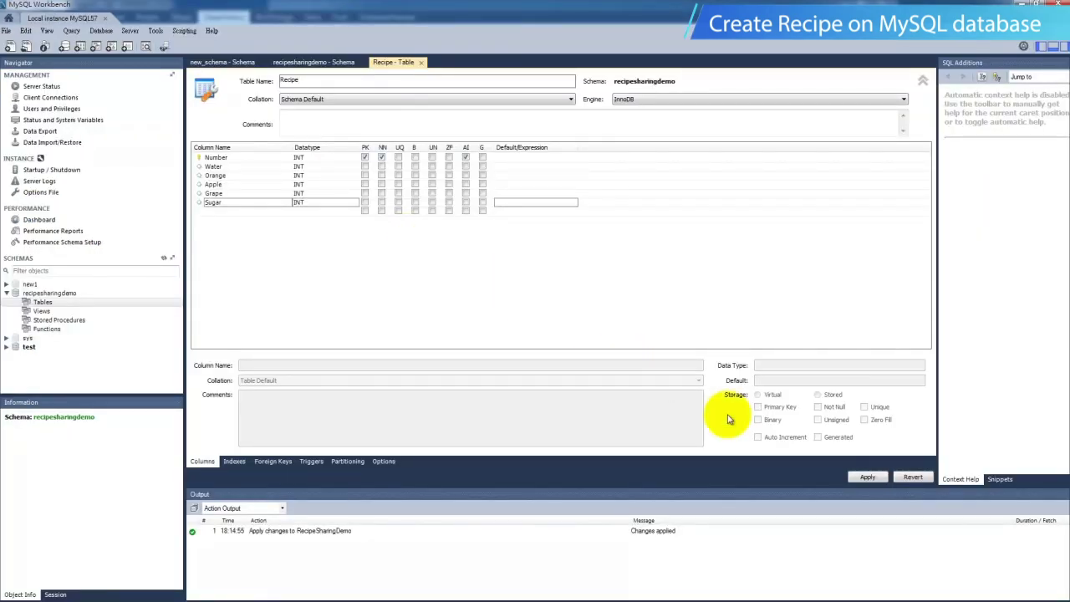
Apply the CREATE TABLE script, accepting the lowercase table name notice.
click(866, 478)
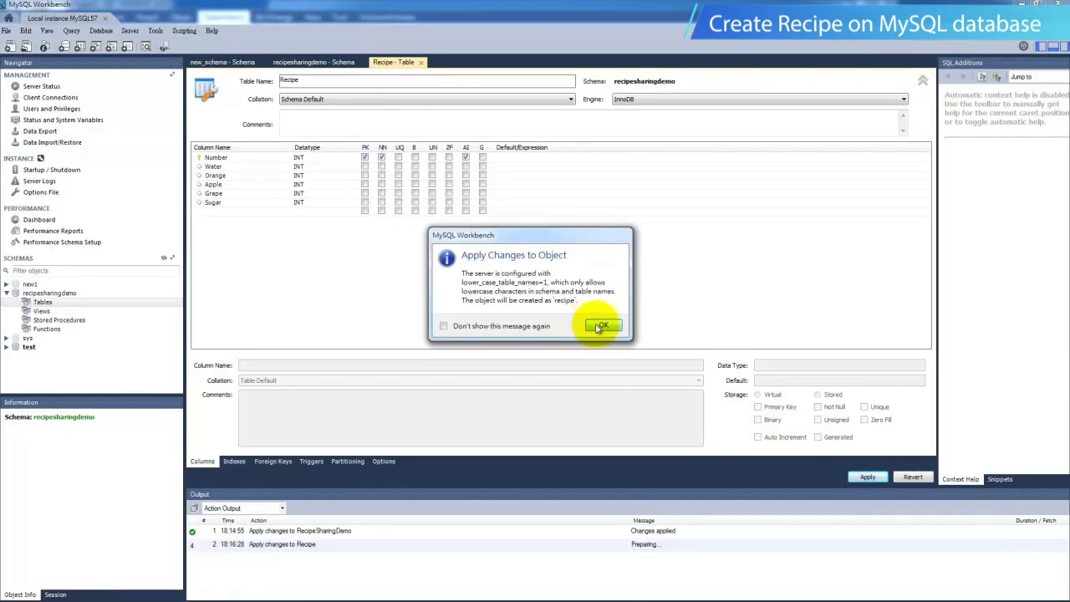
click(600, 326)
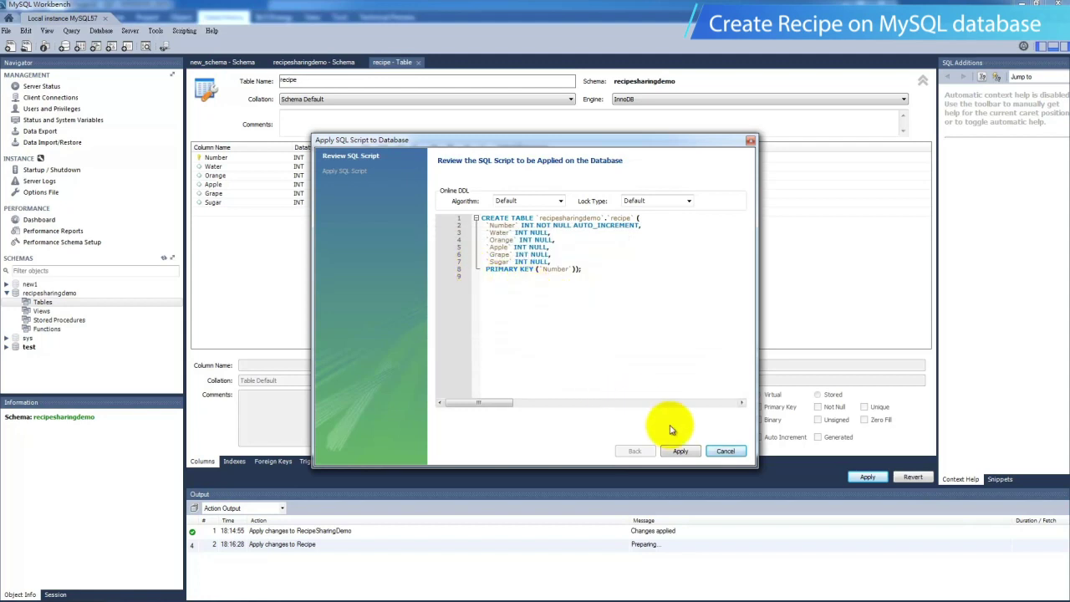
click(680, 449)
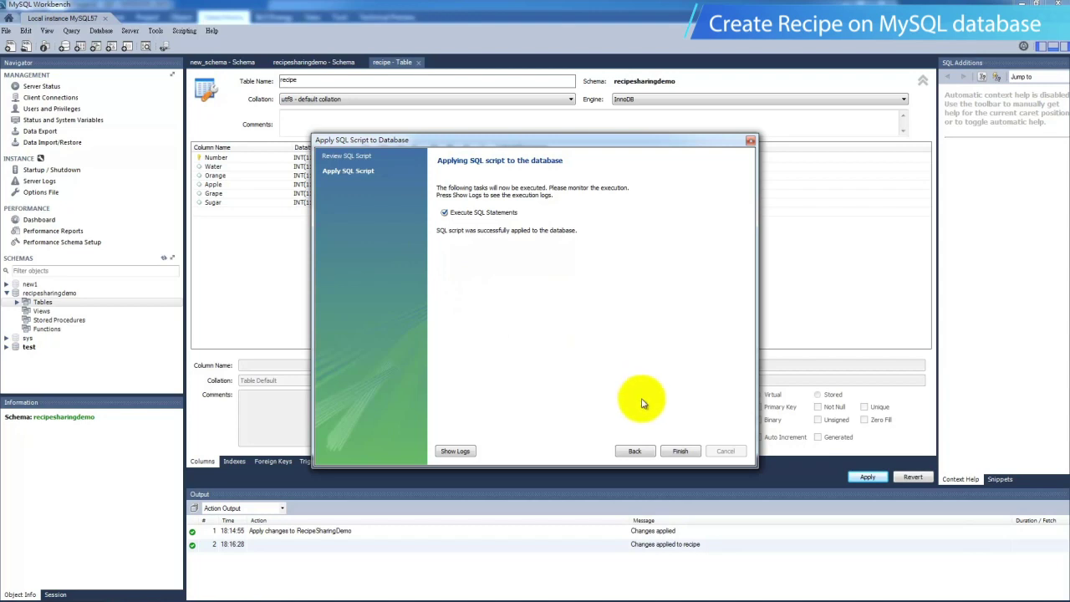
click(679, 452)
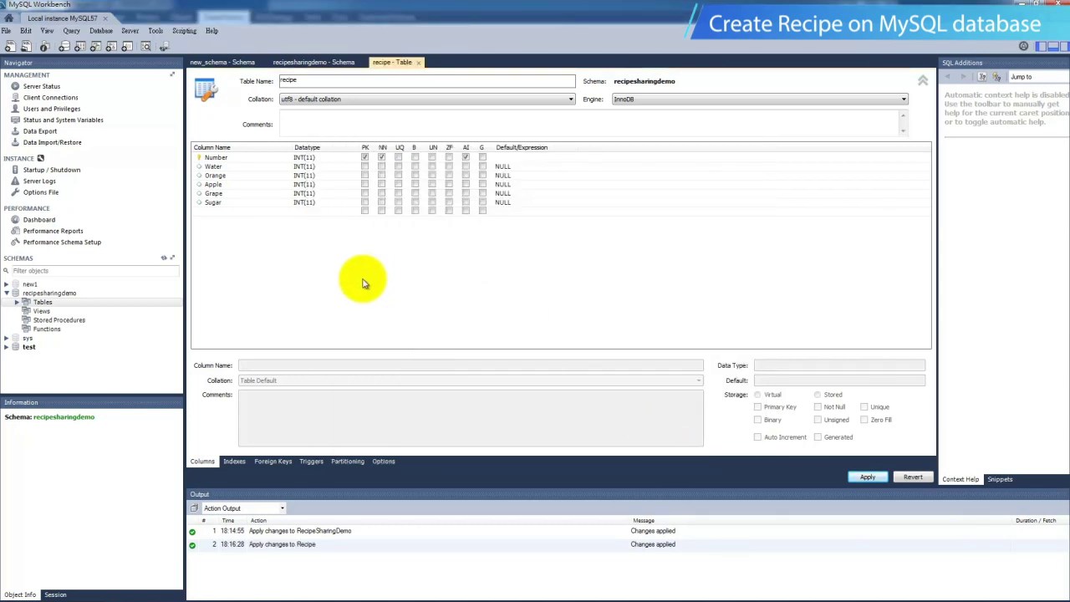
Refresh the schemas and open the recipe table's data grid in RecipeSharingDemo.
click(166, 262)
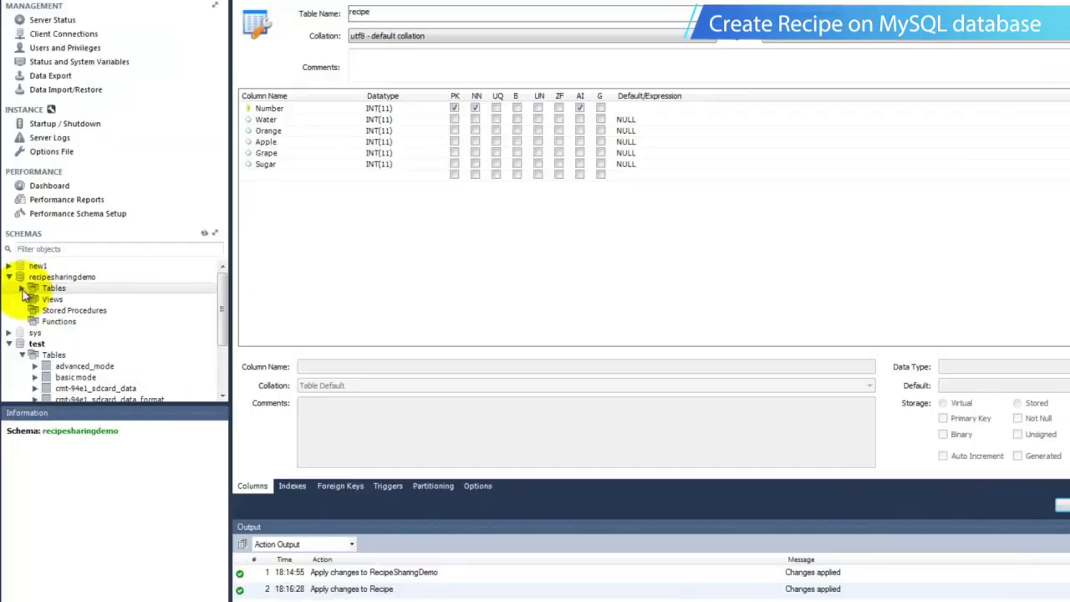
click(18, 303)
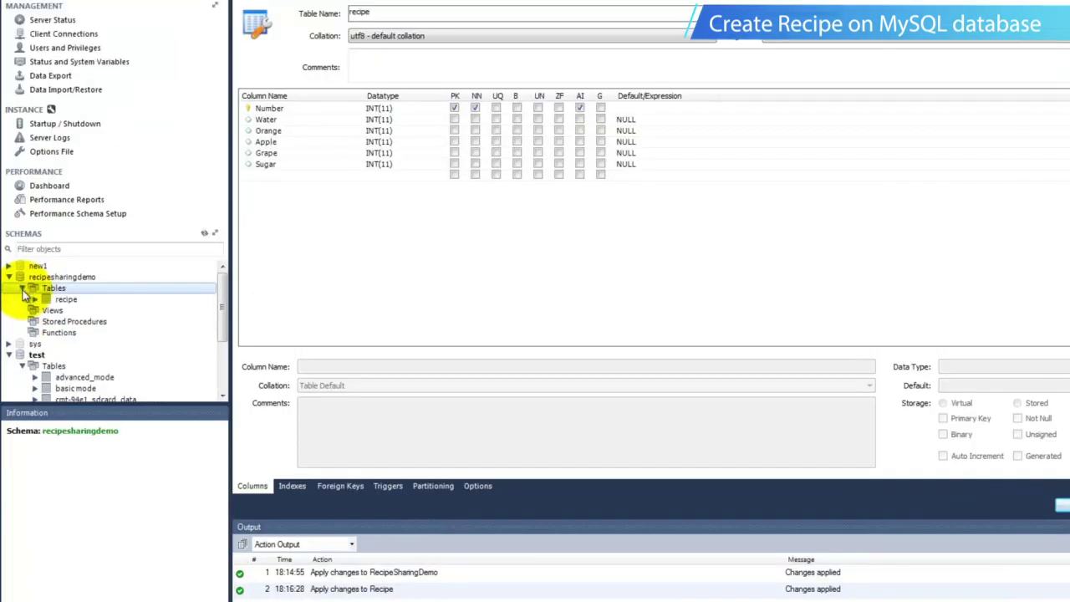
click(65, 299)
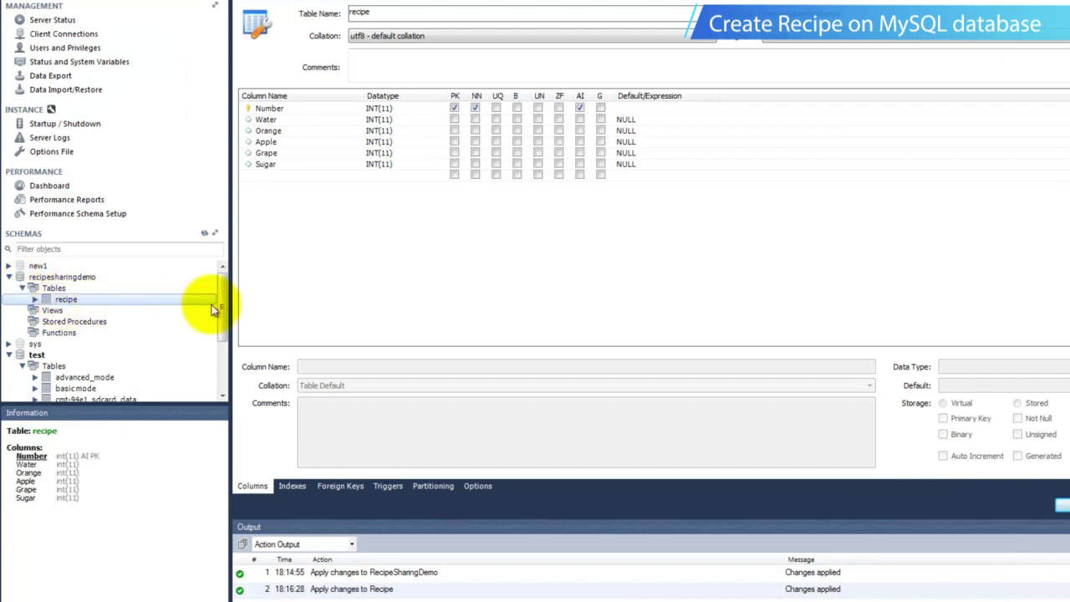
mouse_move(212, 304)
click(214, 303)
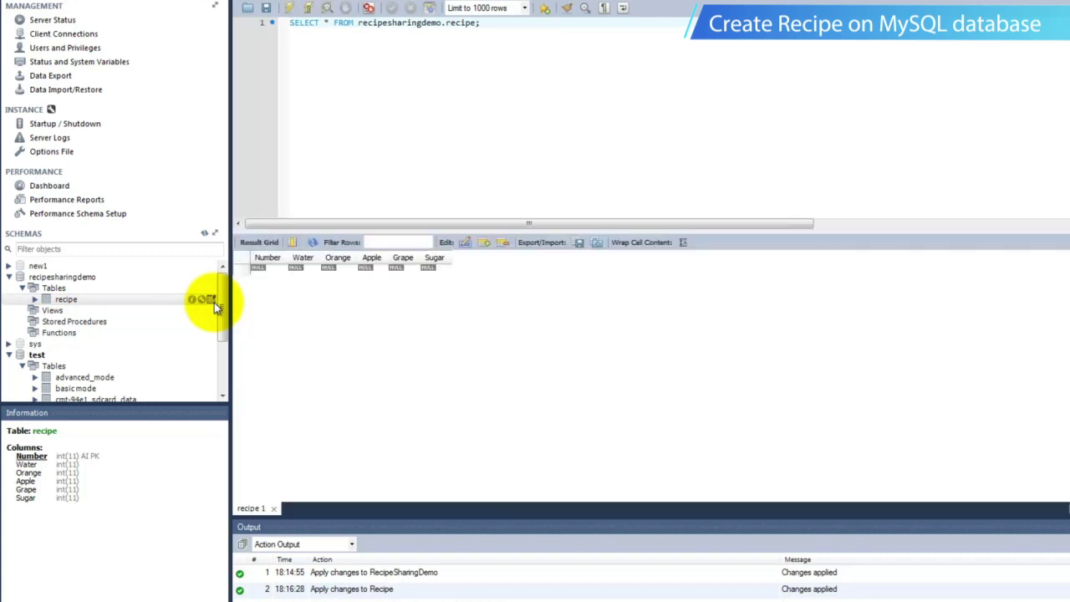
Fill the first recipe row with Water 1, Orange 1, Sugar 1 and other fruits 0.
click(301, 268)
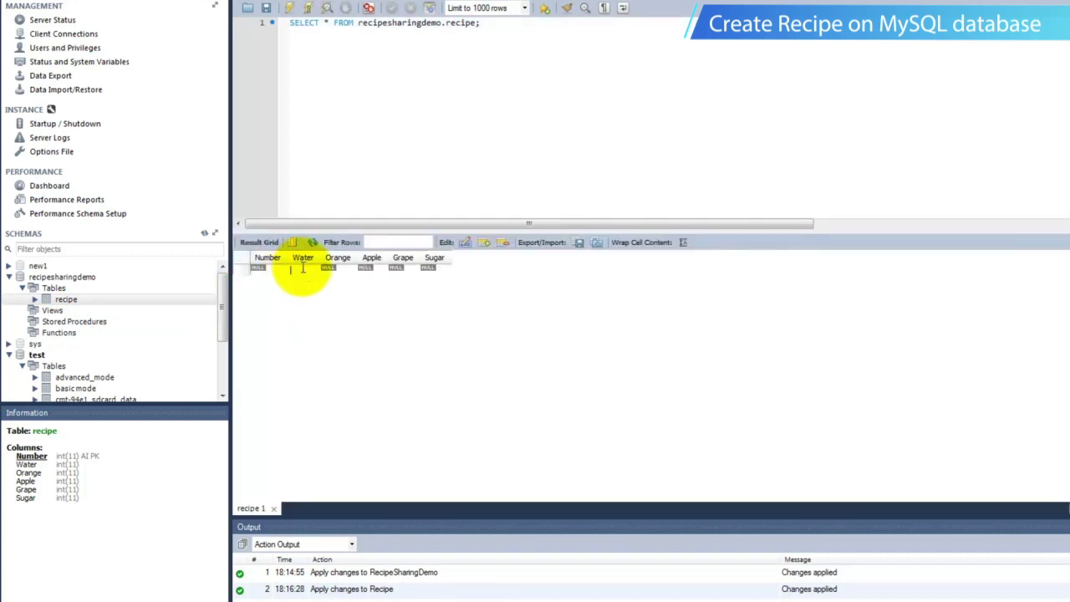
text(1)
click(333, 270)
text(1)
click(367, 270)
text(0)
click(398, 270)
text(0)
click(433, 270)
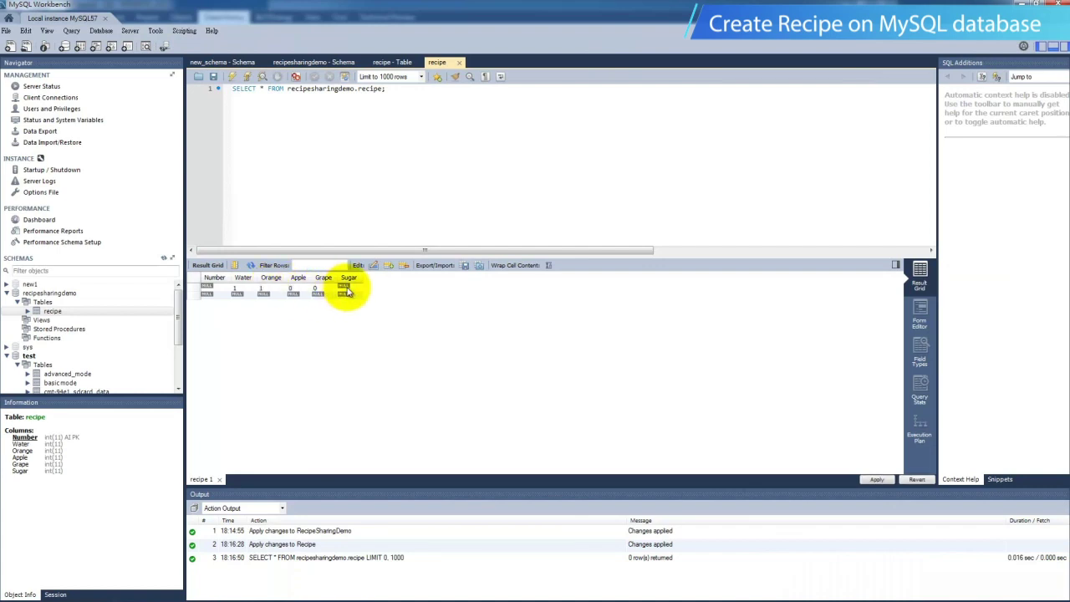
text(1)
click(239, 296)
text(1)
Fill the second recipe row with Water, Apple and Sugar set to 1.
click(262, 298)
text(0)
click(292, 298)
text(0)
click(316, 297)
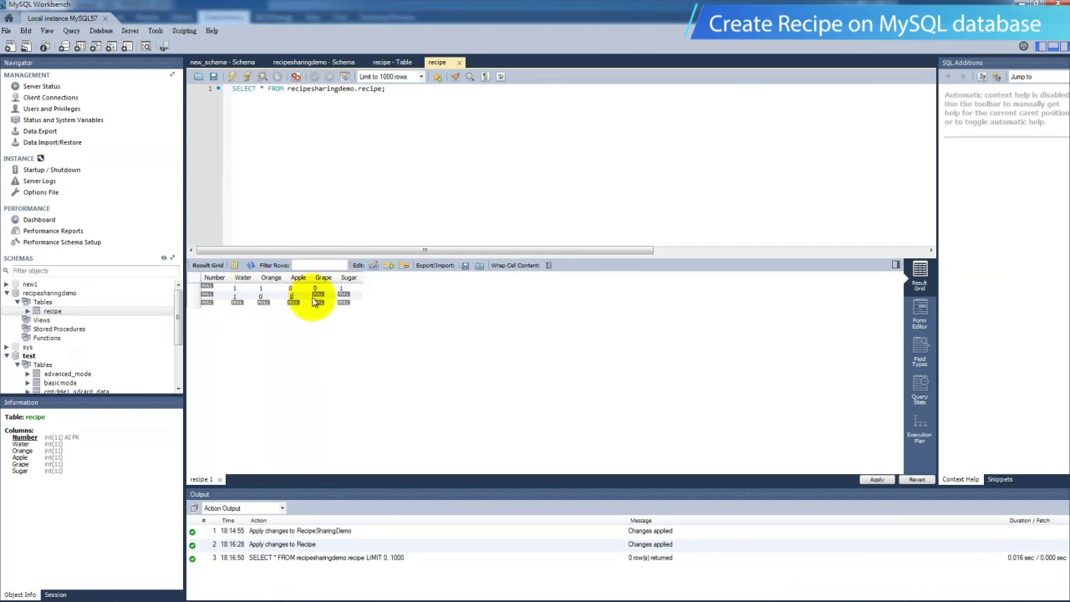
click(342, 296)
text(1)
Fill the third recipe row with Water, Grape and Sugar set to 1.
click(237, 305)
text(1)
click(263, 304)
text(0)
click(290, 304)
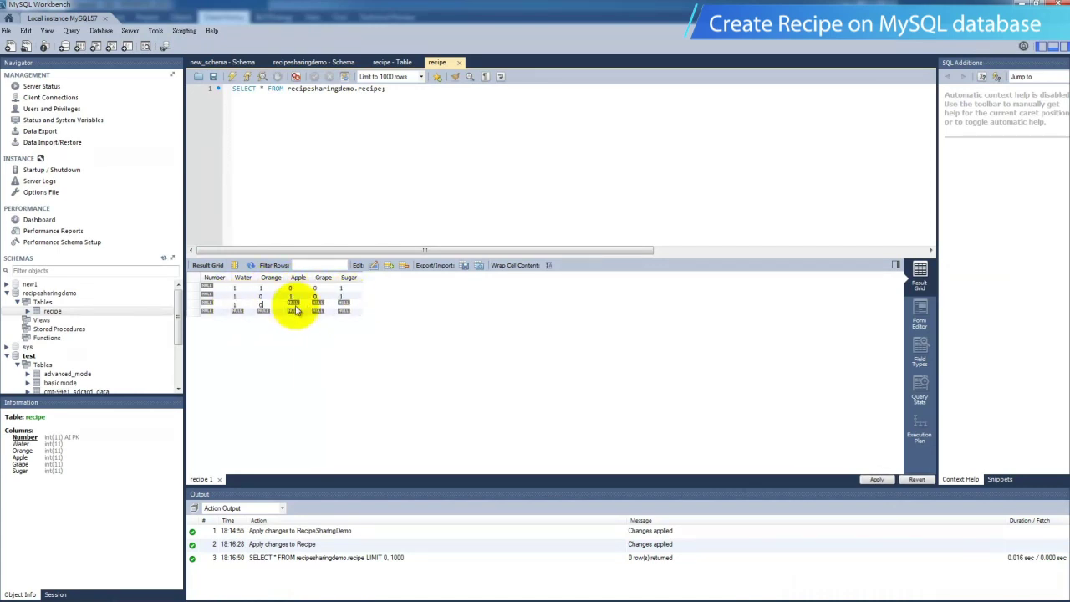
text(01)
click(342, 304)
text(1)
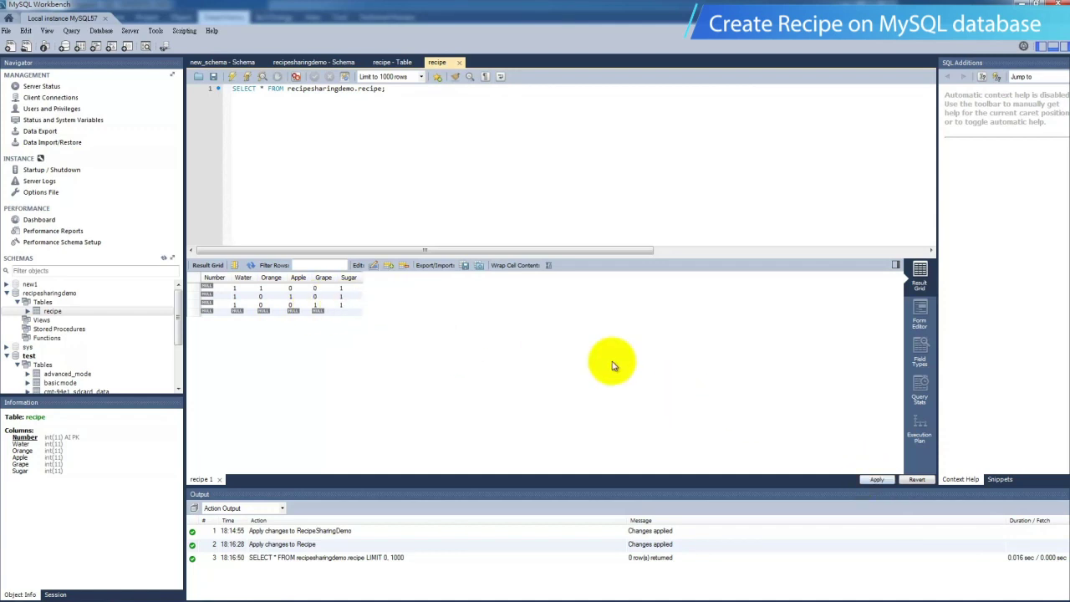
Apply the three new rows to the recipe table by running the INSERT script.
click(873, 479)
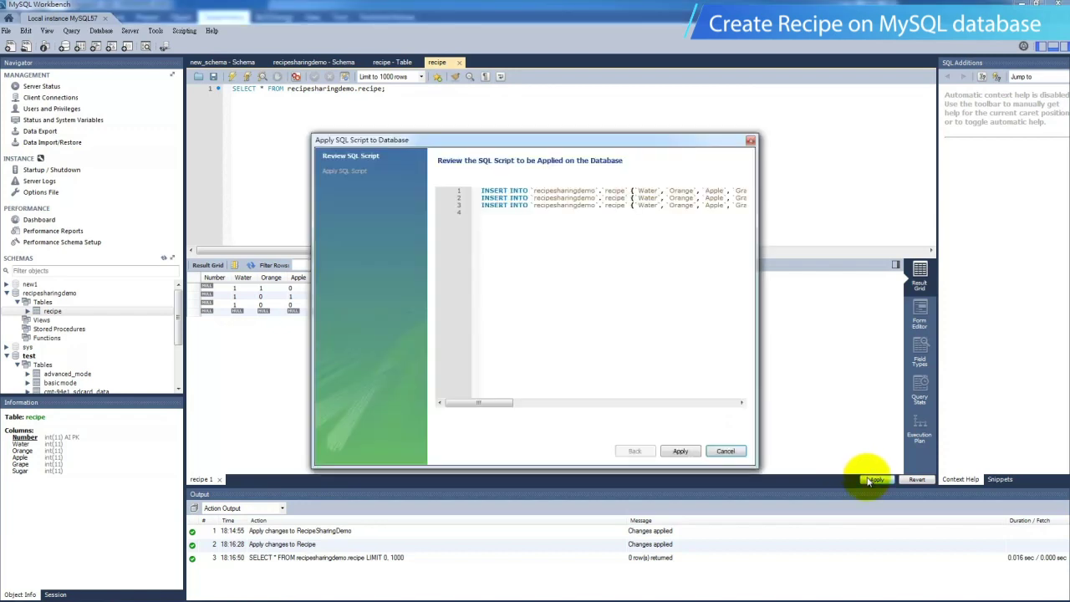
click(680, 452)
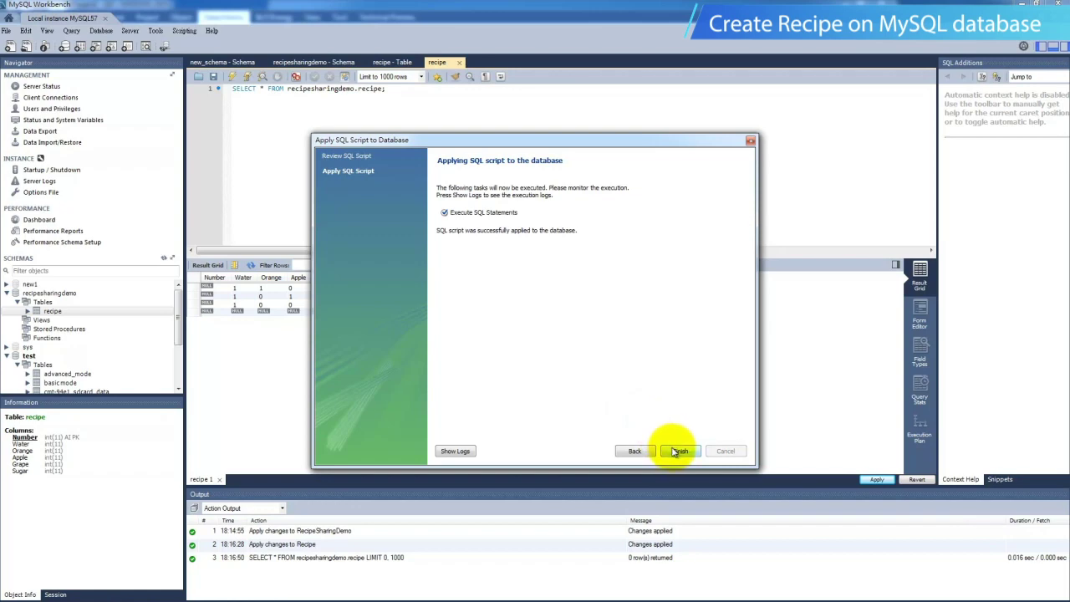
click(679, 451)
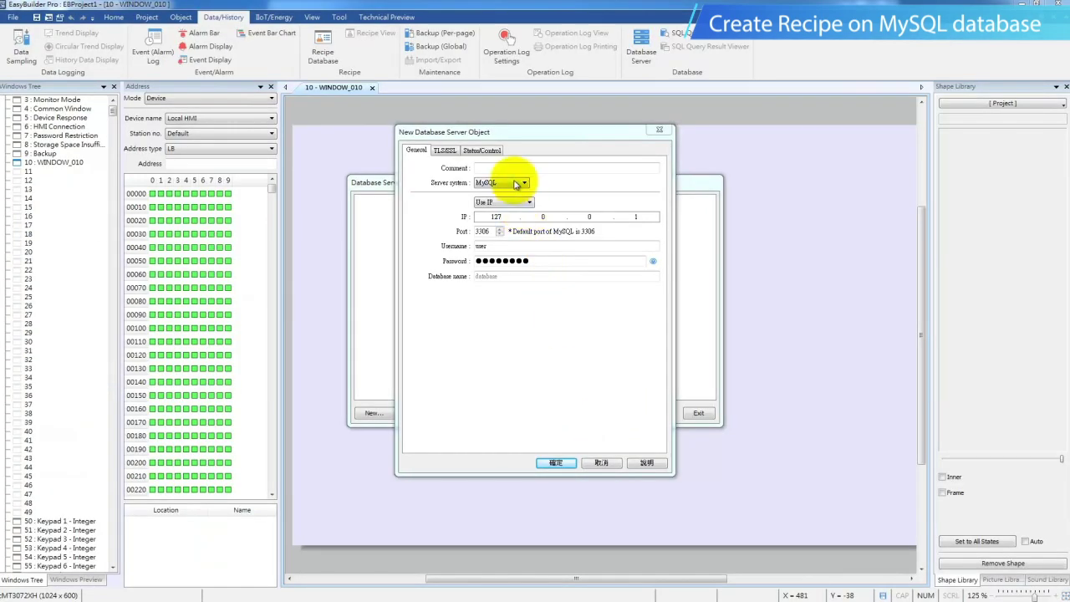
Keep MySQL as the server system and confirm the port is 3306.
click(514, 184)
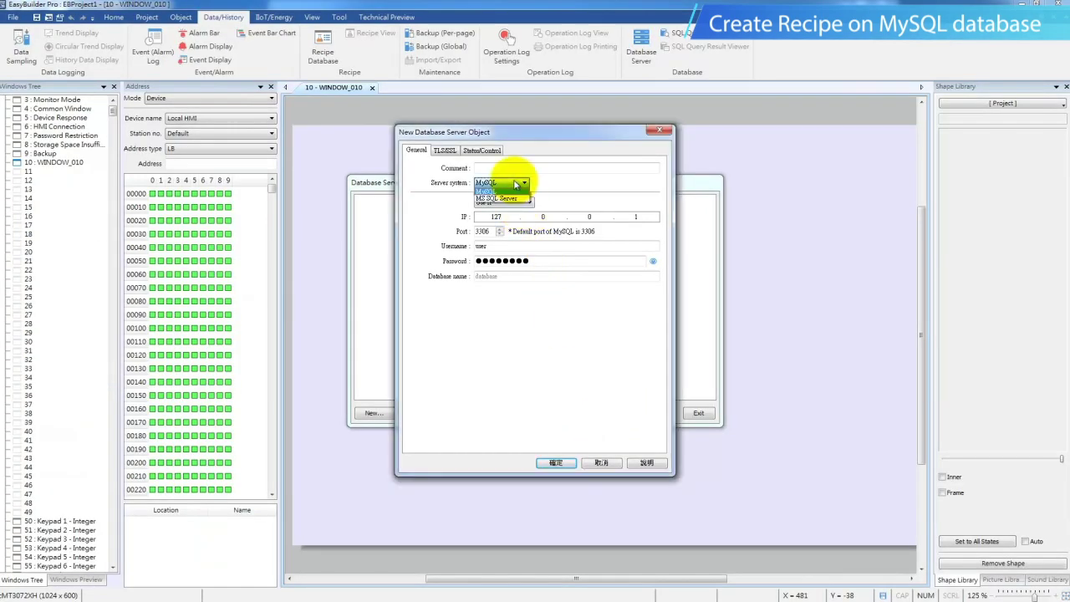
click(506, 194)
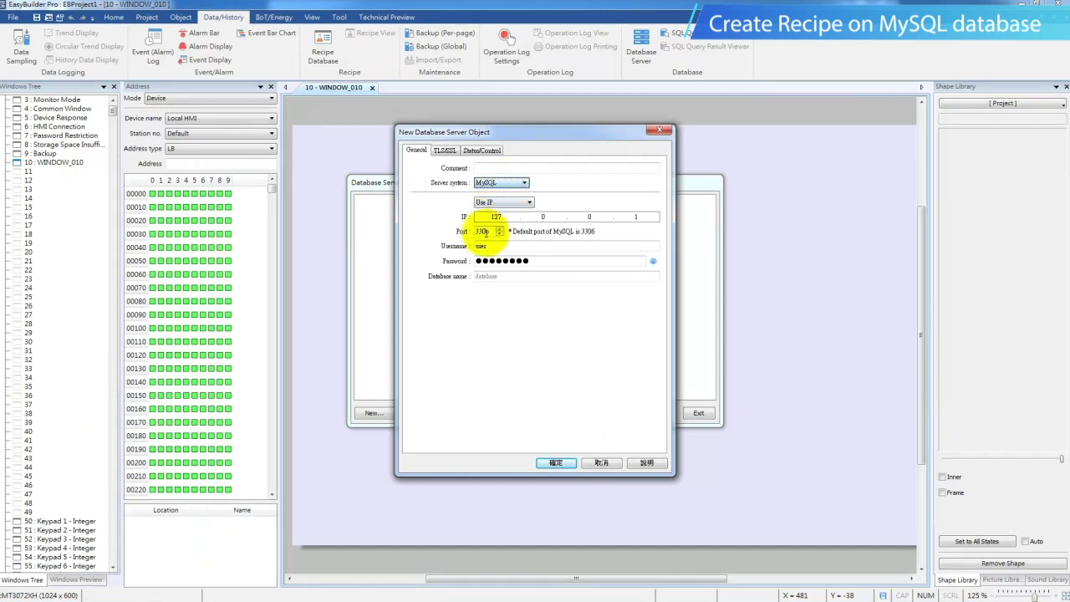
drag(491, 231, 466, 231)
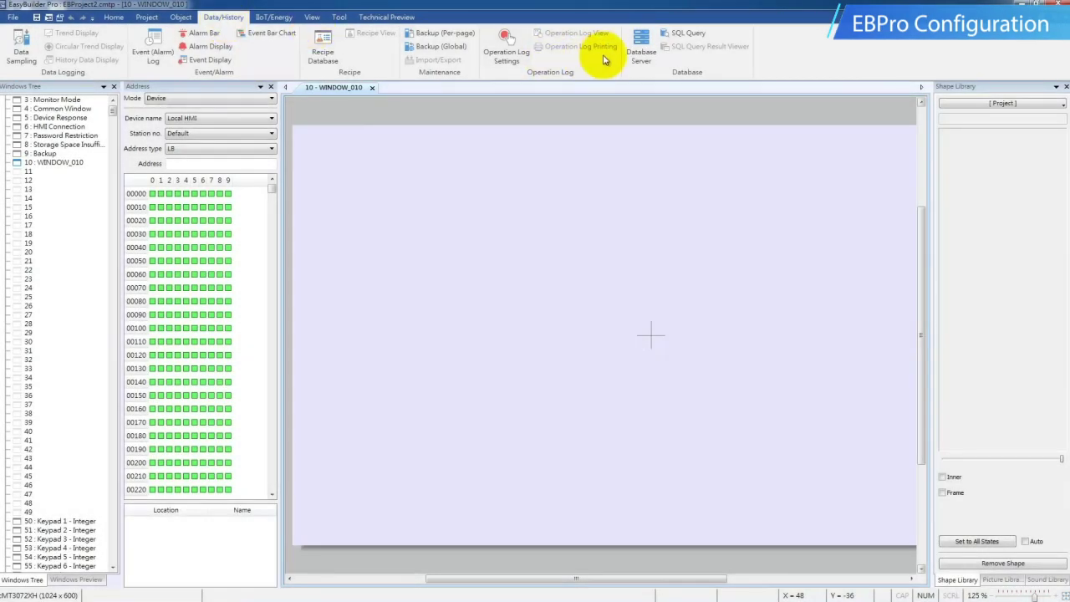
Add a new database server with IP address 127.0.0.1.
click(638, 52)
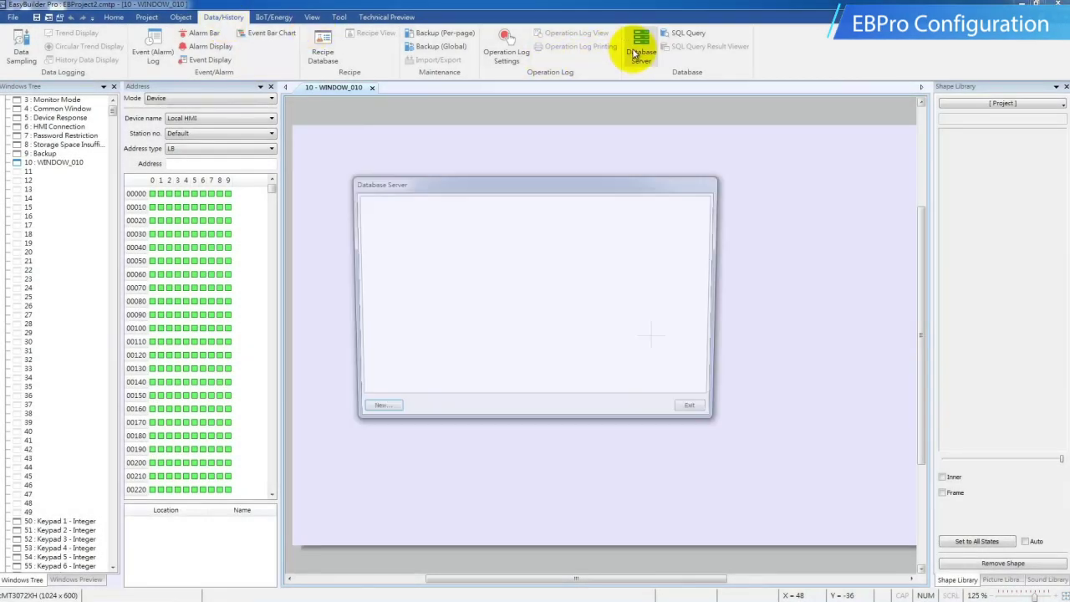
click(377, 410)
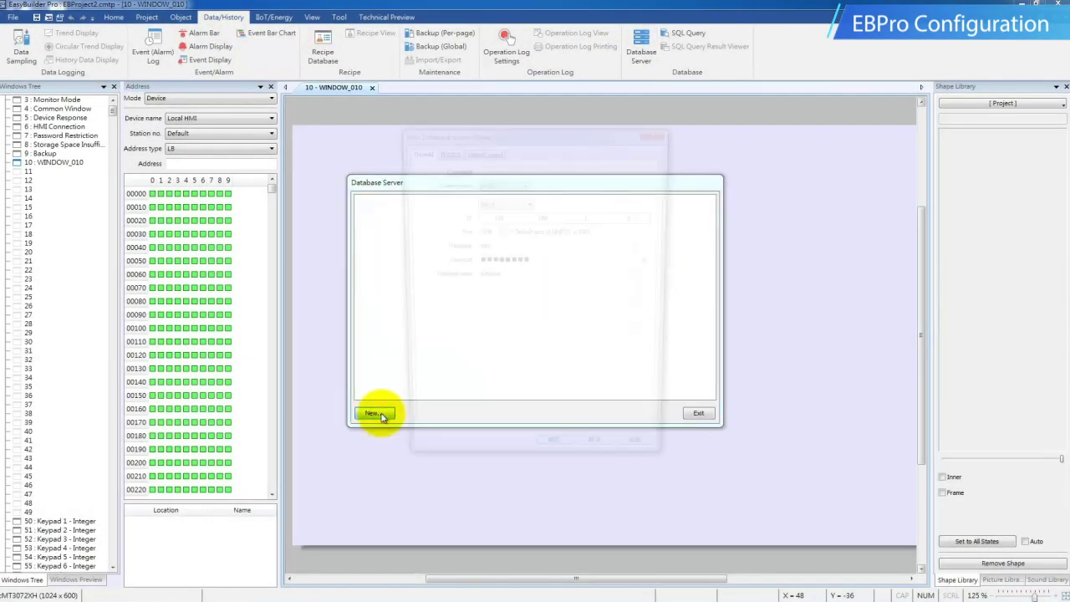
double_click(513, 216)
text(0)
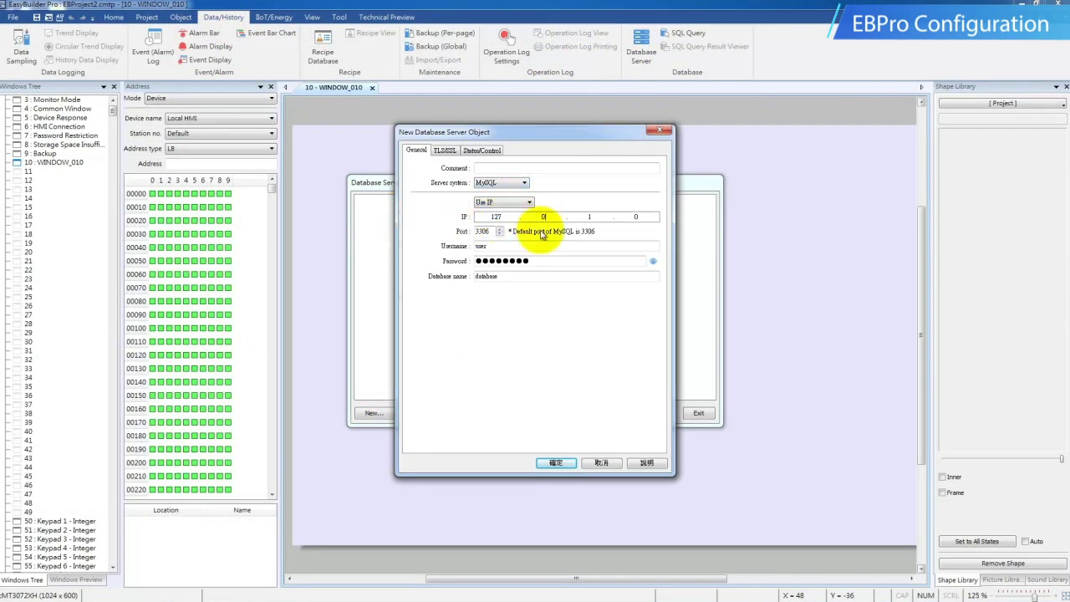
double_click(589, 216)
text(0)
double_click(635, 216)
text(1)
Enter the root username and the password, then save the server and close the list.
double_click(533, 248)
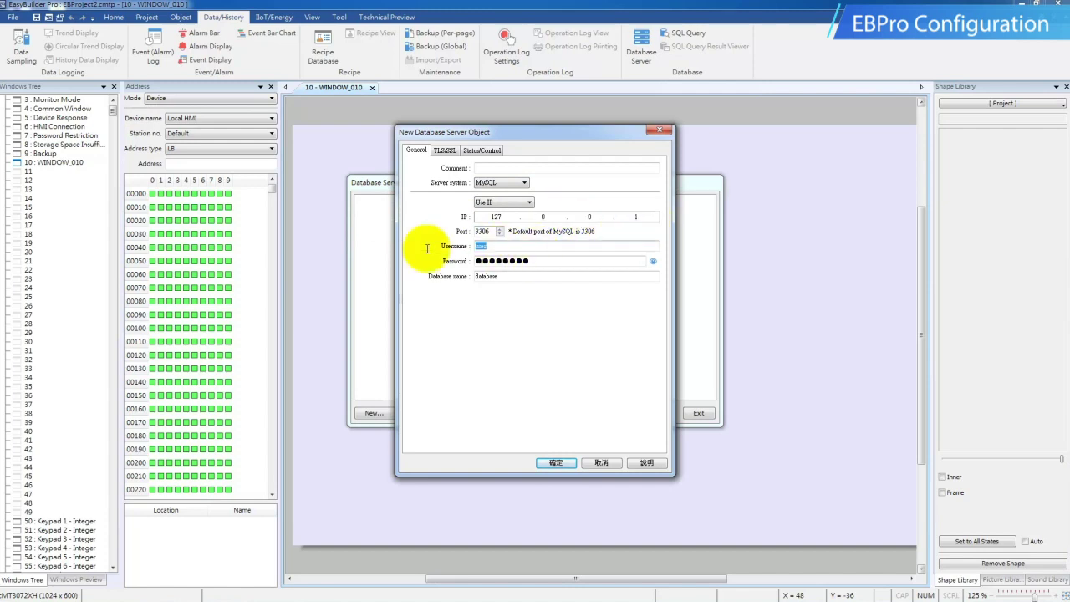
text(root)
double_click(557, 260)
text(123456)
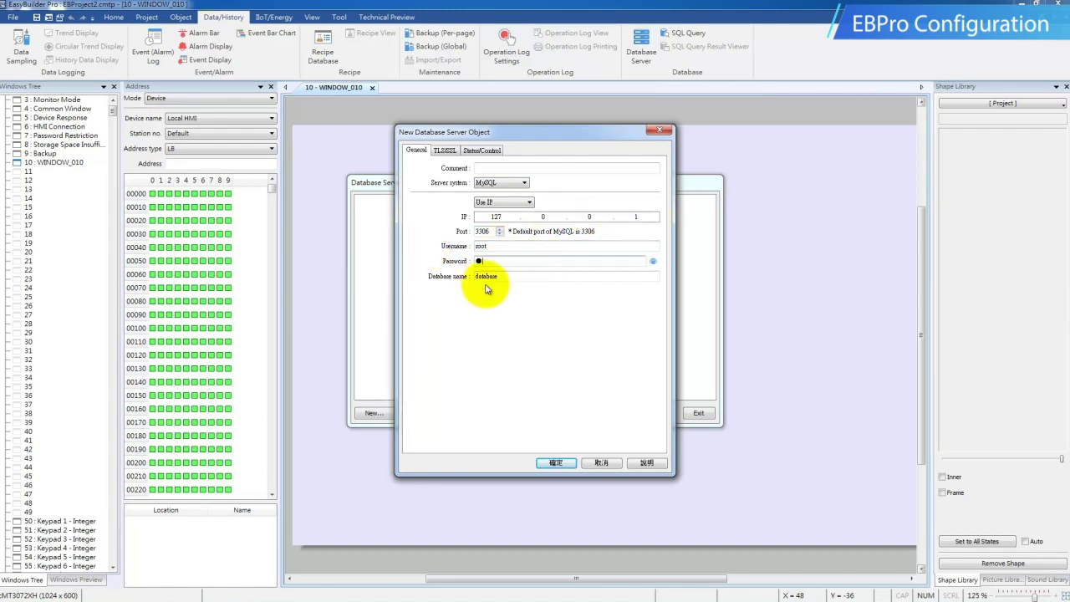
key(Tab)
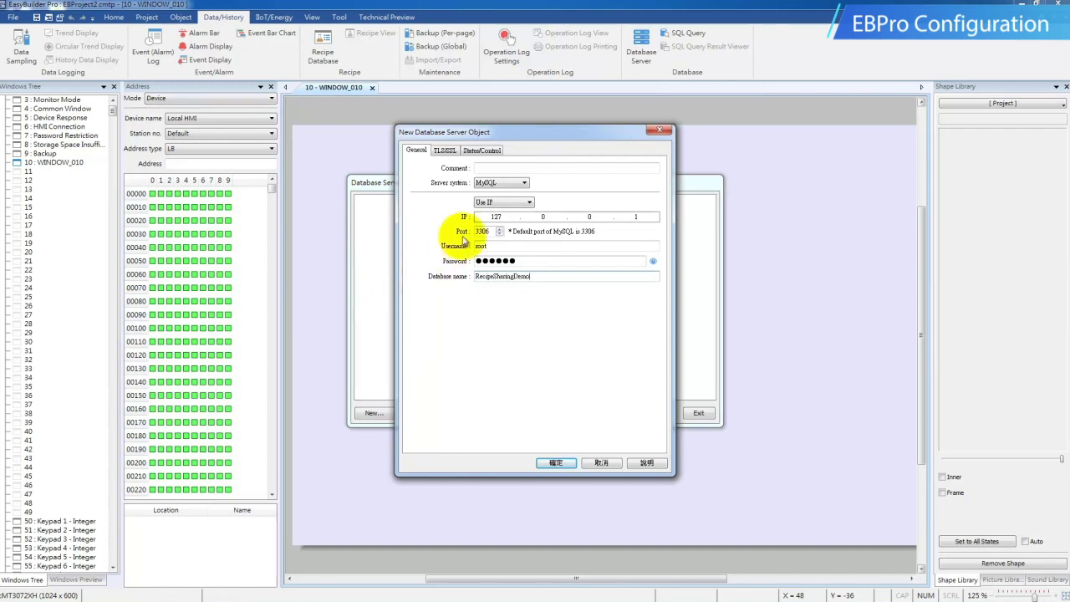
click(482, 150)
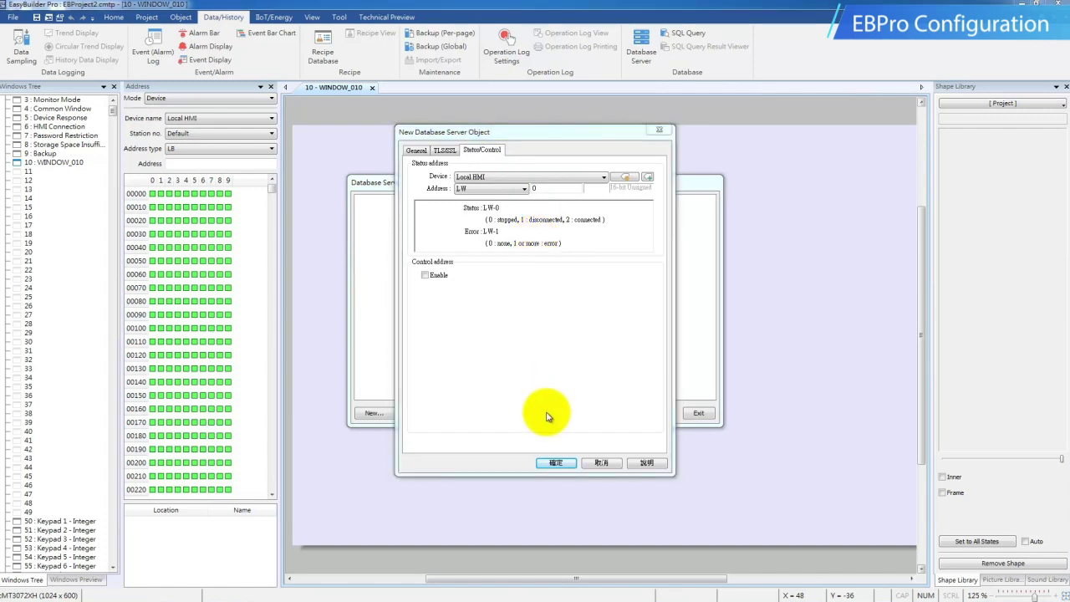
click(550, 462)
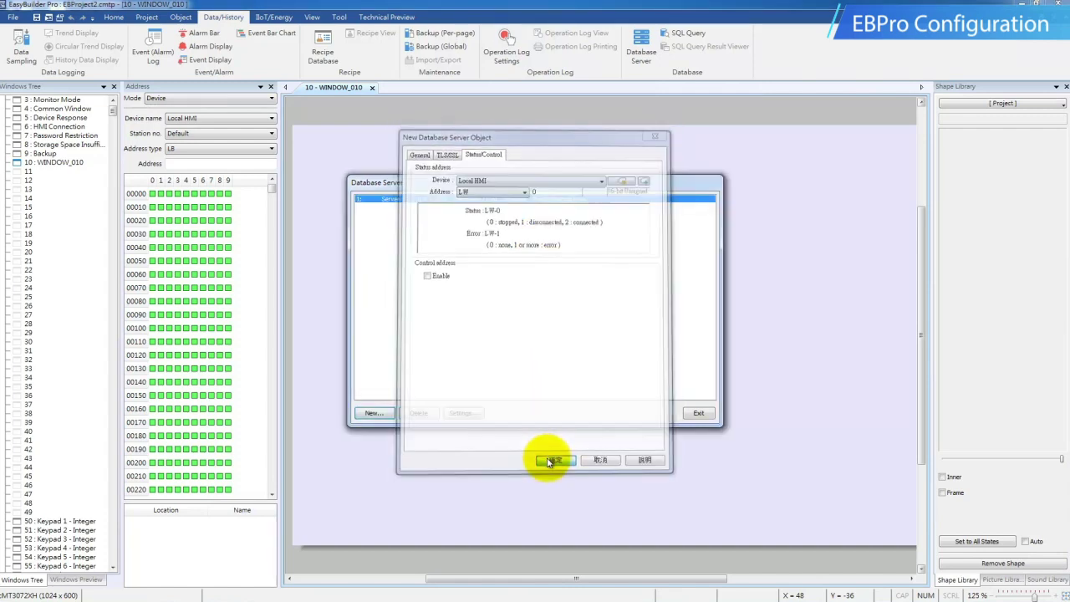
click(696, 414)
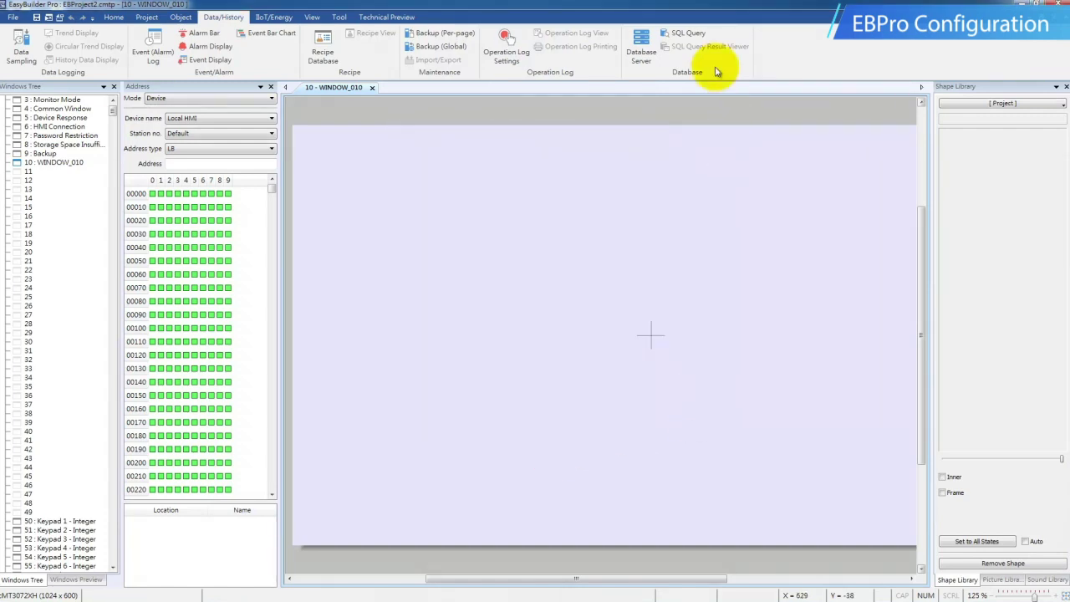
Create an SQL query on table Recipe starting at LW-100 and import its columns from the server.
click(688, 35)
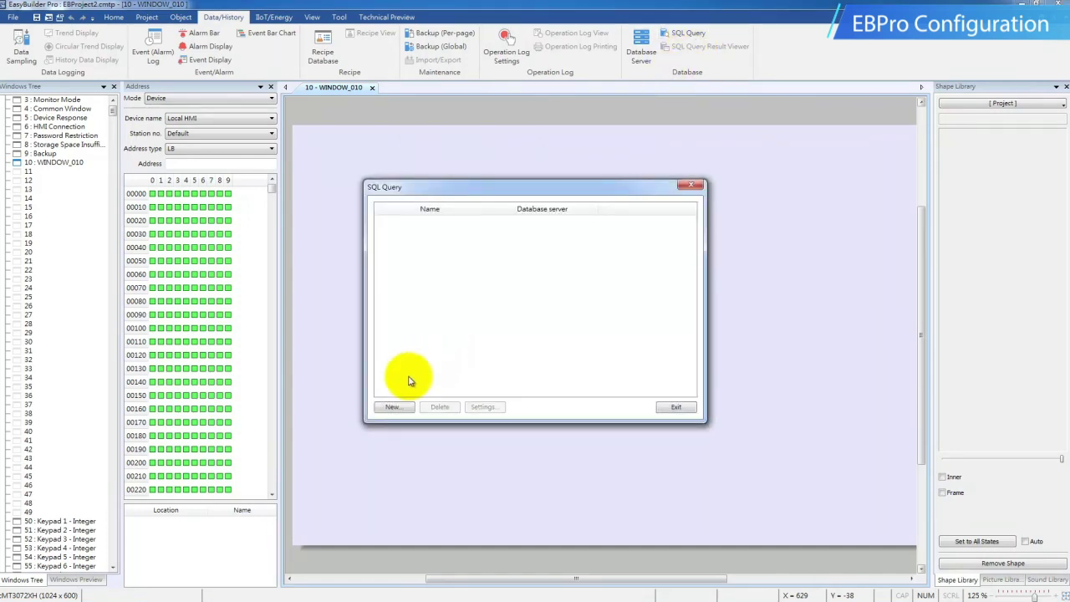
click(393, 407)
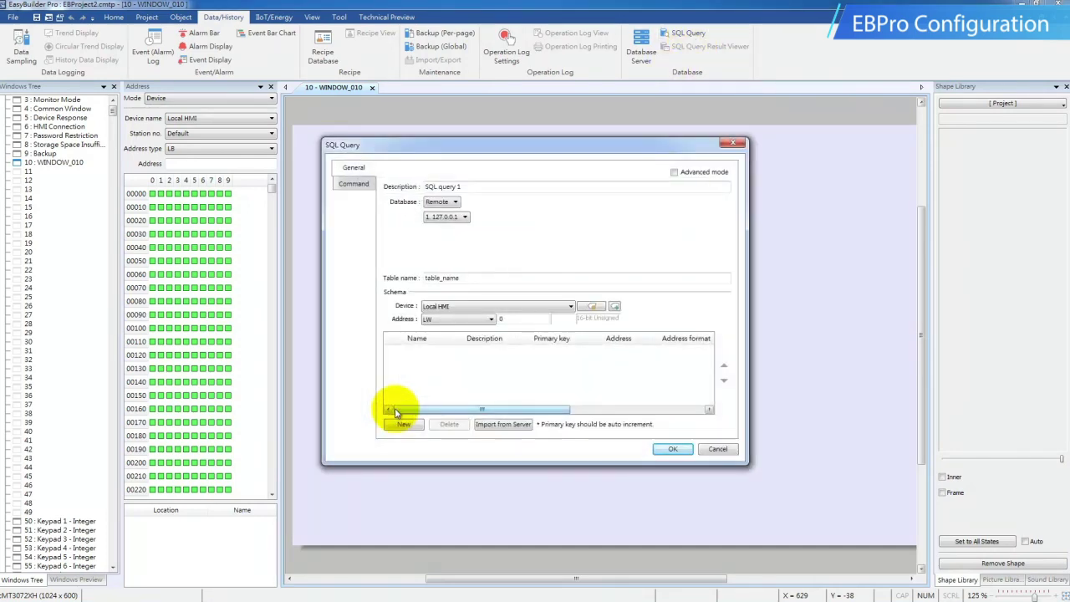
drag(512, 279, 390, 282)
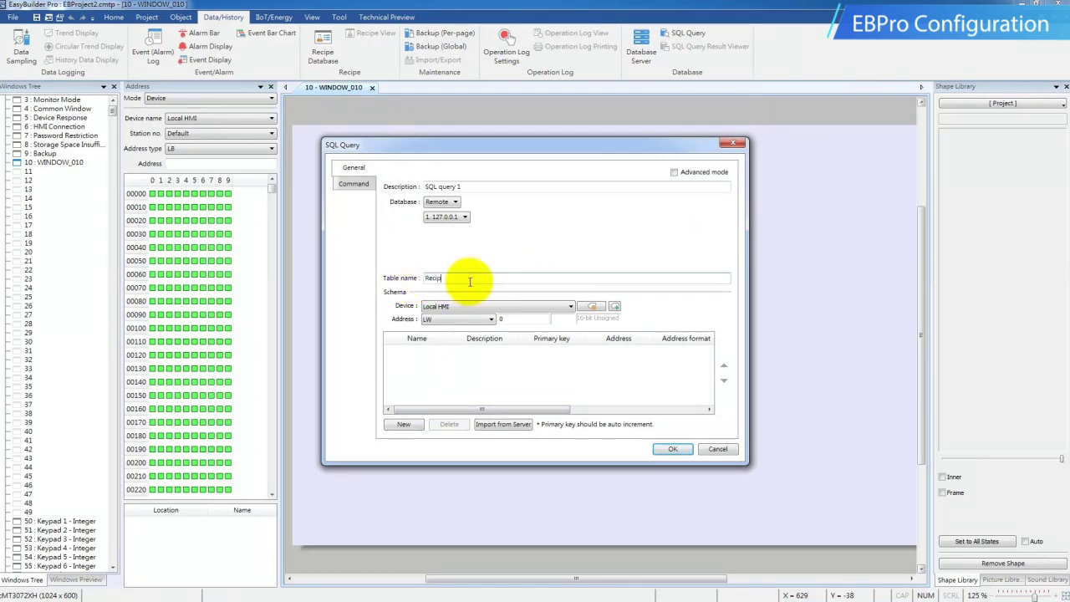
click(517, 319)
drag(517, 319, 468, 320)
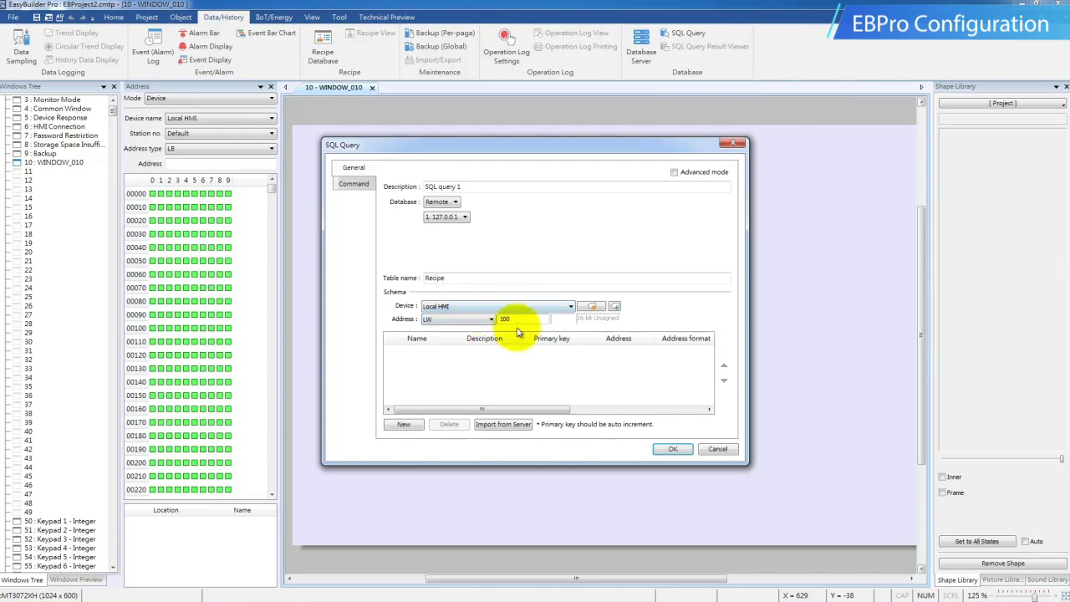
click(487, 425)
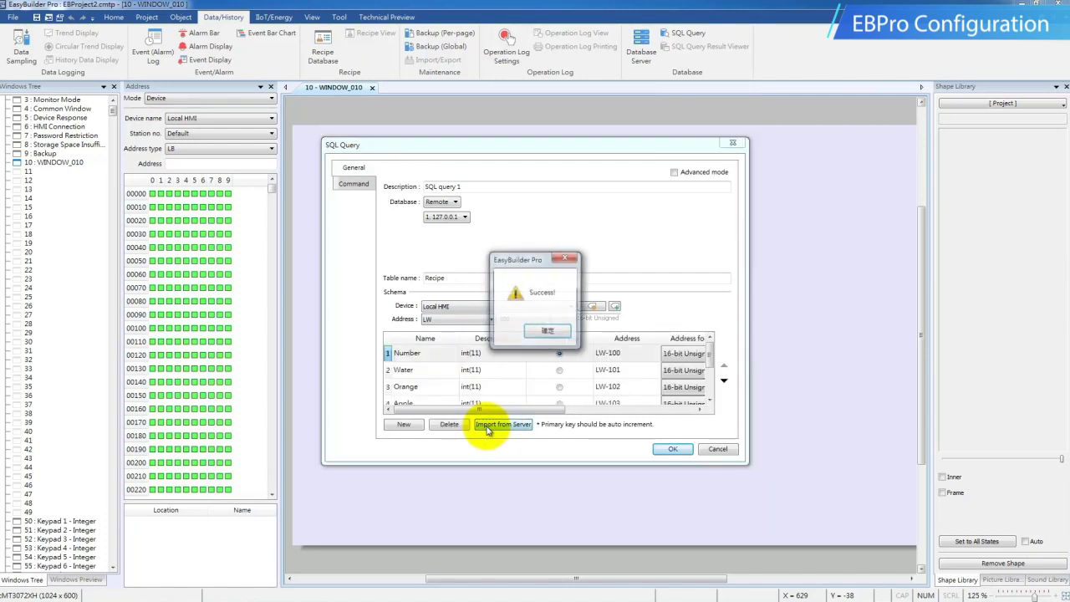
click(546, 333)
Check the Number through Sugar columns are mapped to LW-100 to LW-105.
click(597, 352)
click(600, 372)
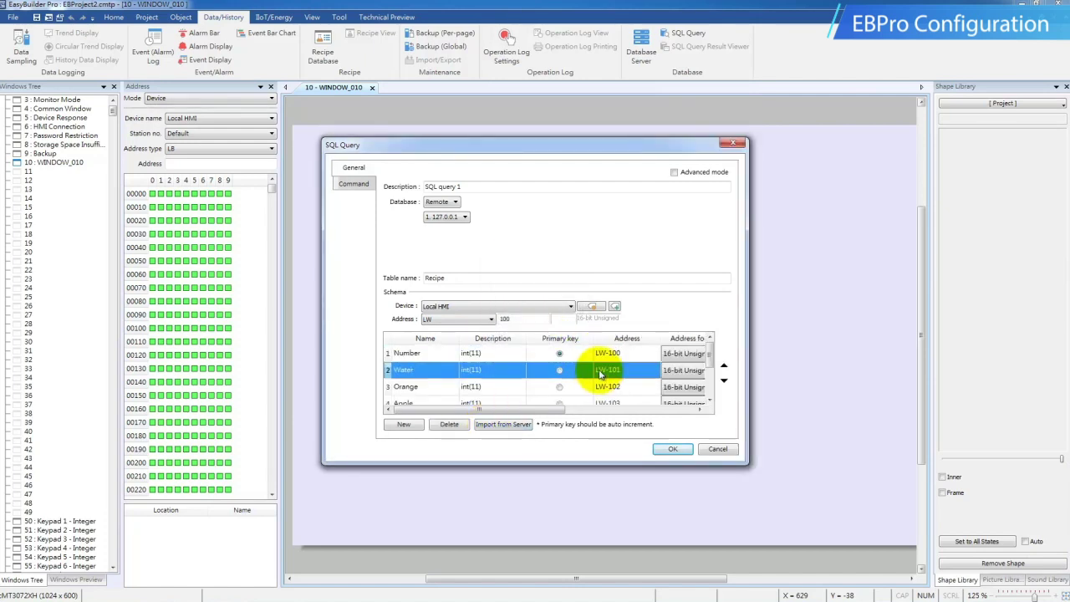
click(604, 386)
click(619, 403)
scroll(710, 361, down, 1)
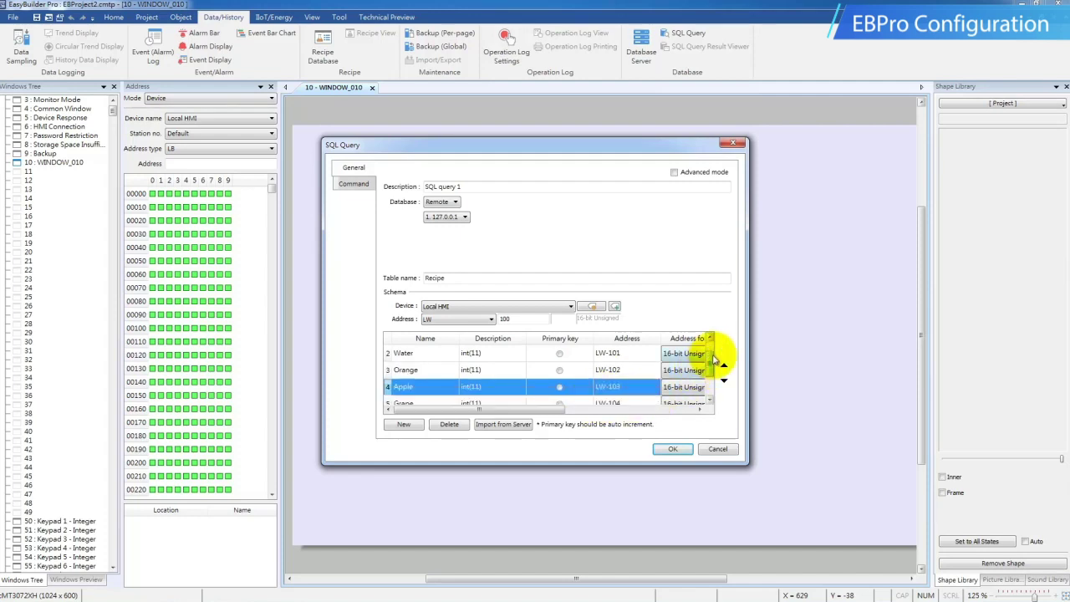
scroll(715, 361, down, 2)
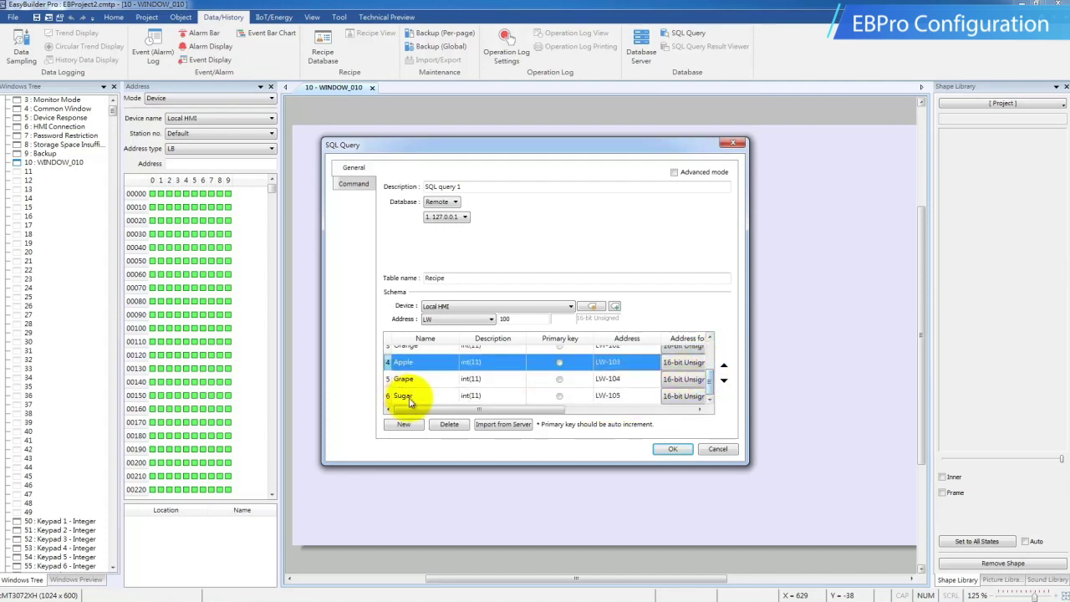
click(410, 399)
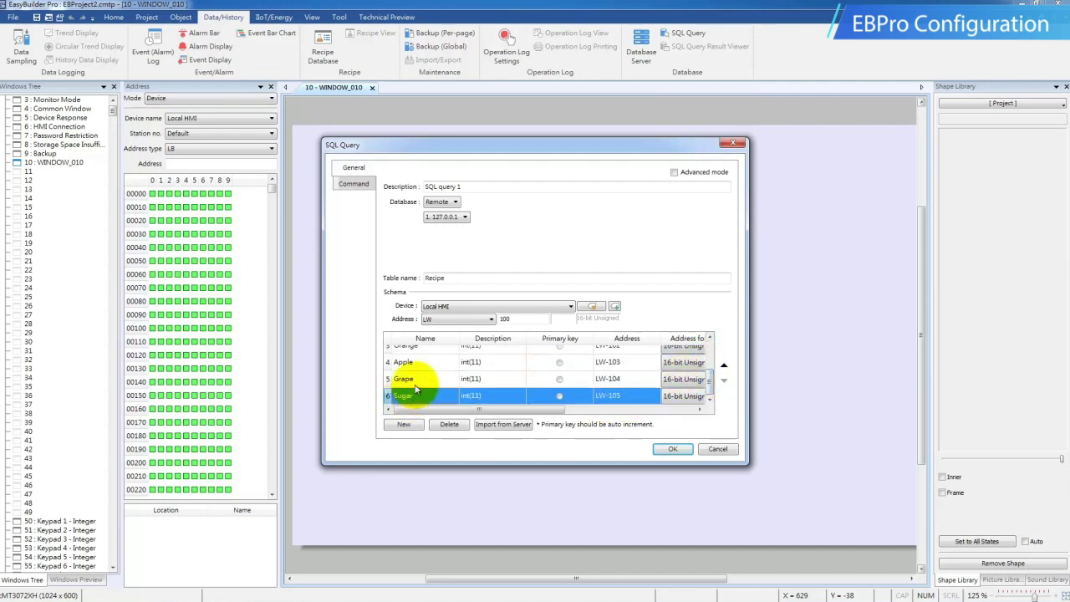
Set the query's control address to LW-200, save it and close the SQL query list.
click(354, 185)
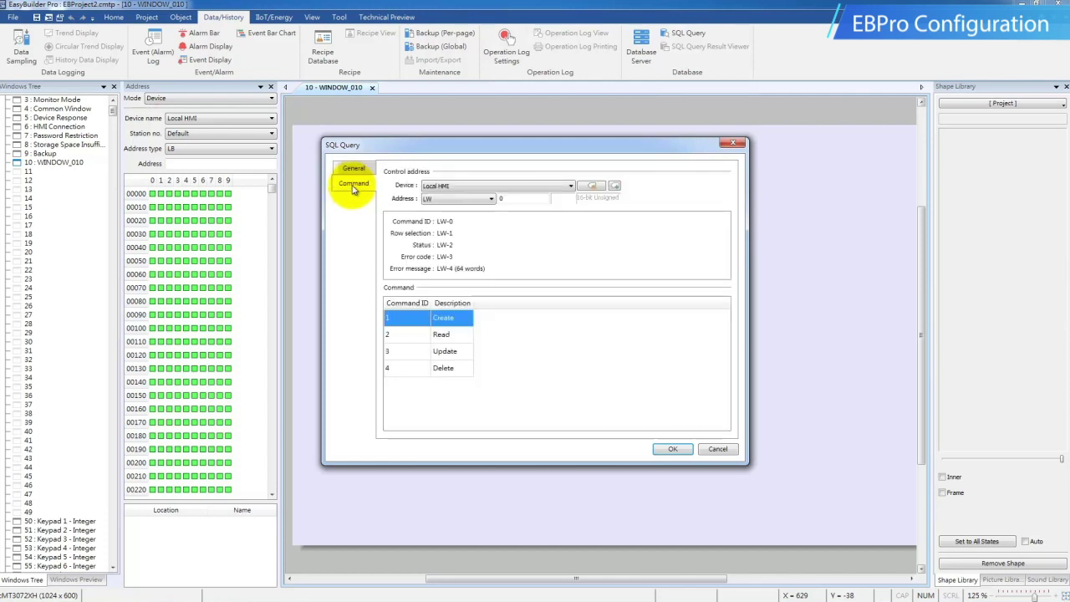
double_click(507, 198)
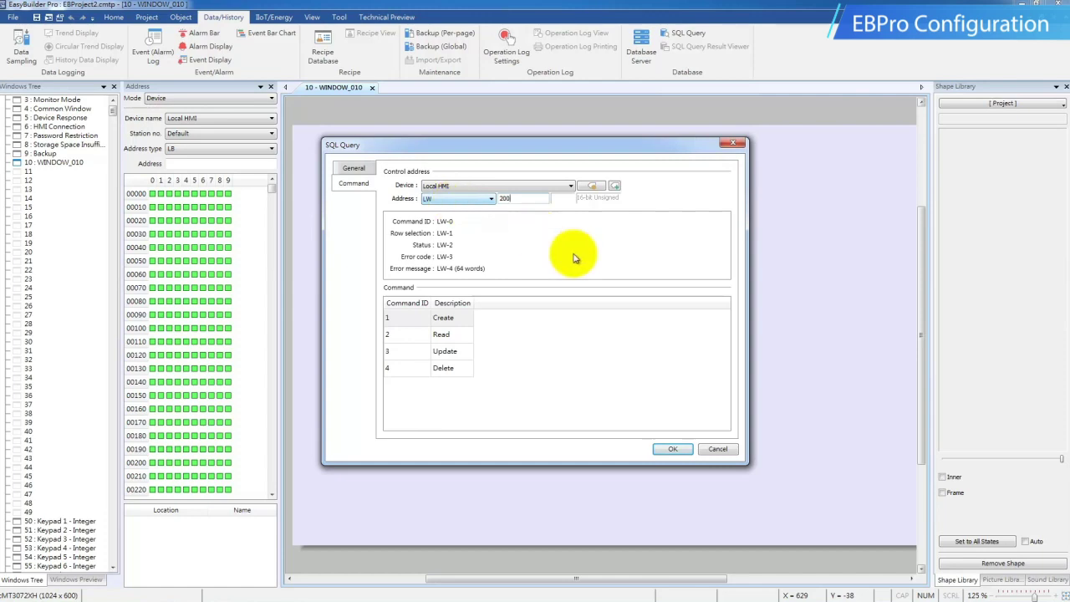
click(499, 244)
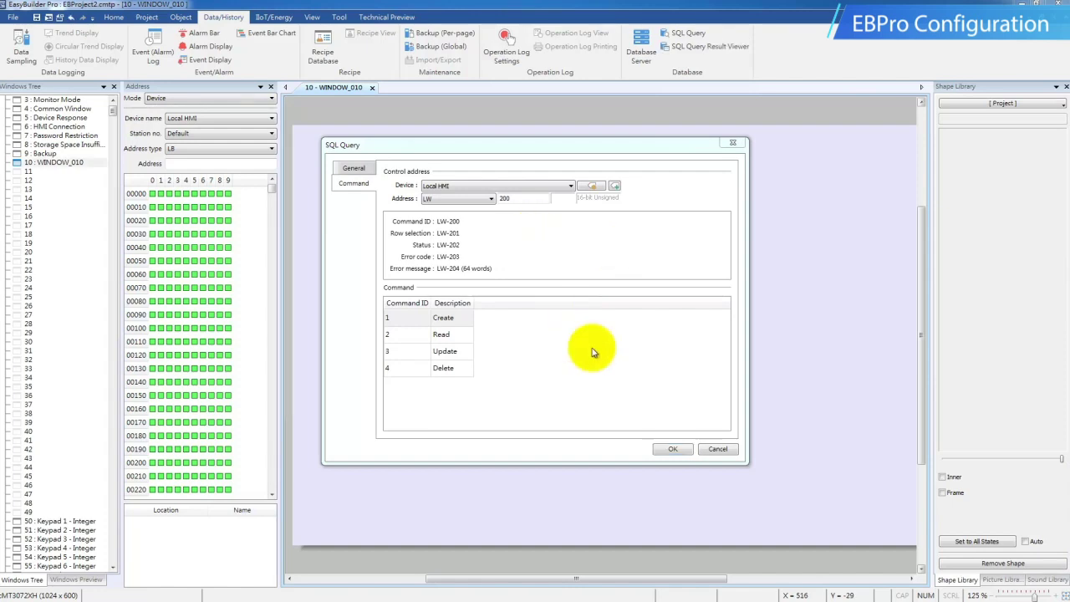
click(673, 448)
click(677, 407)
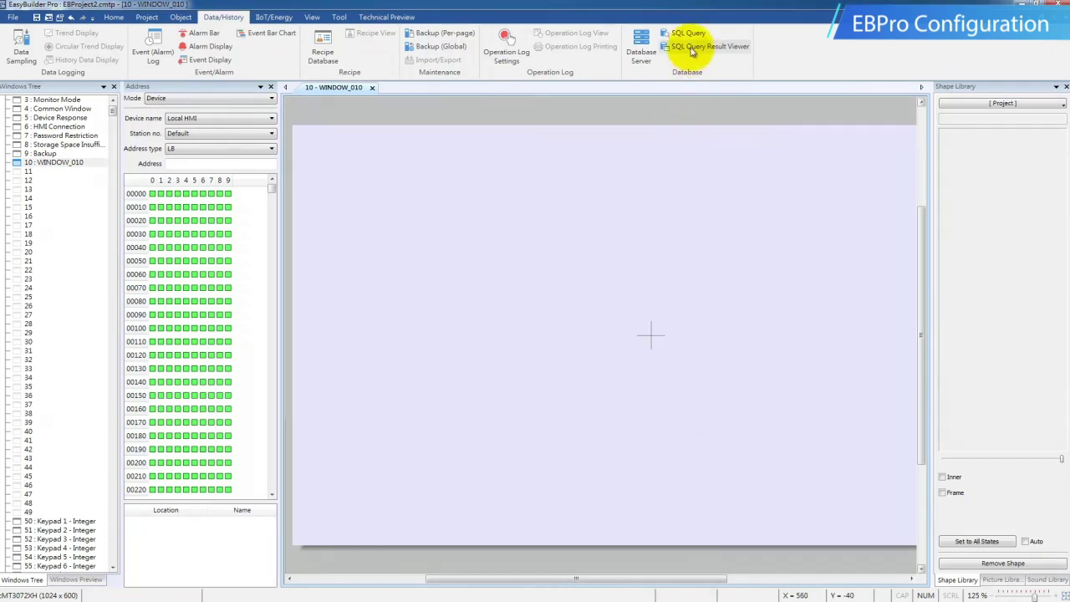
Place an SQL query result viewer showing SQL query 1 on WINDOW_010.
click(684, 46)
click(500, 177)
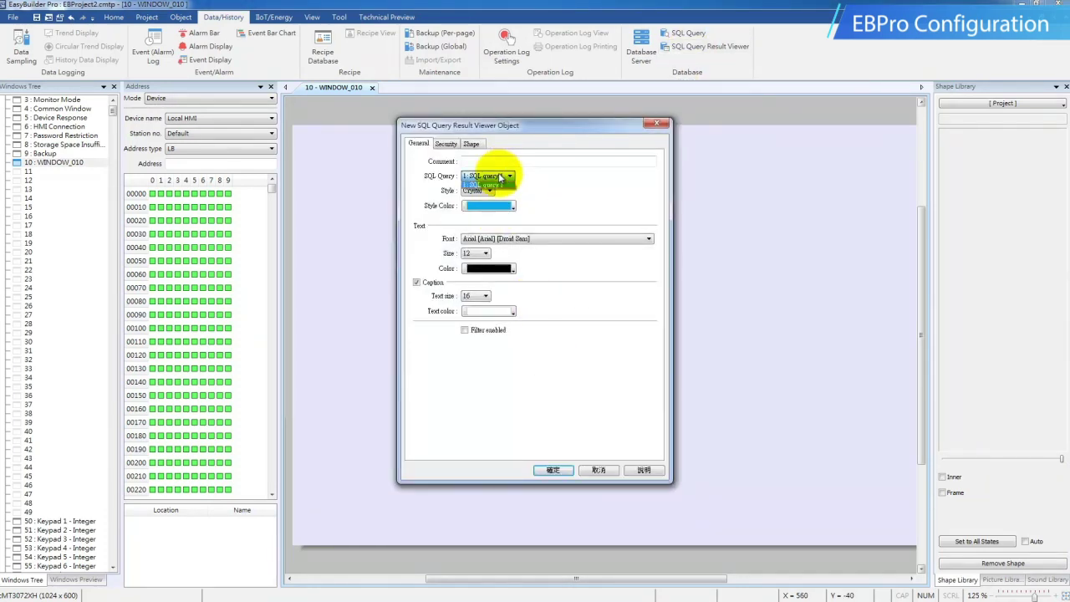
click(493, 185)
click(553, 470)
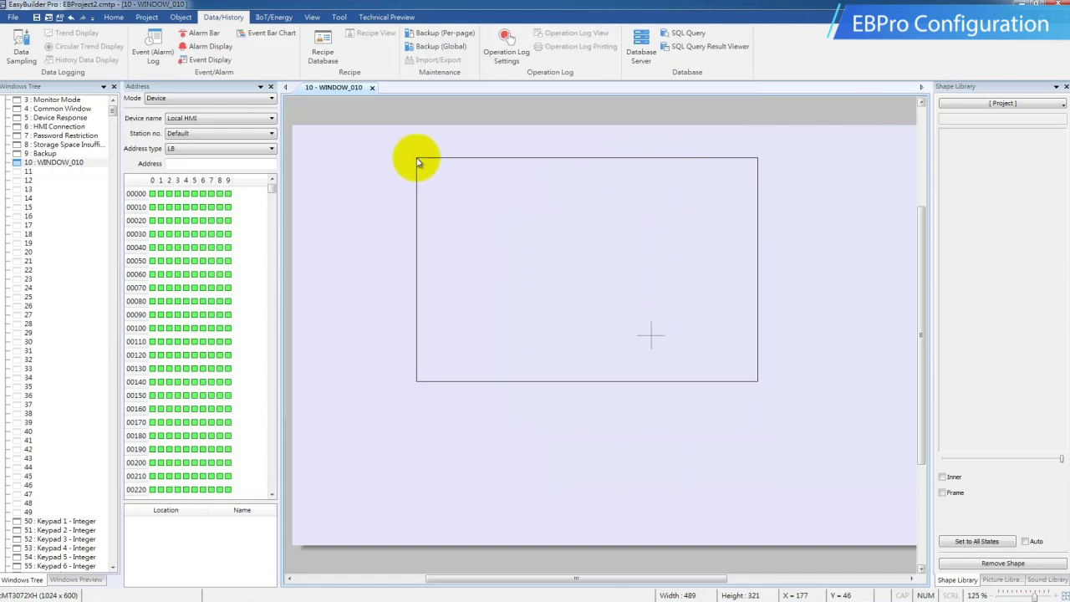
click(418, 161)
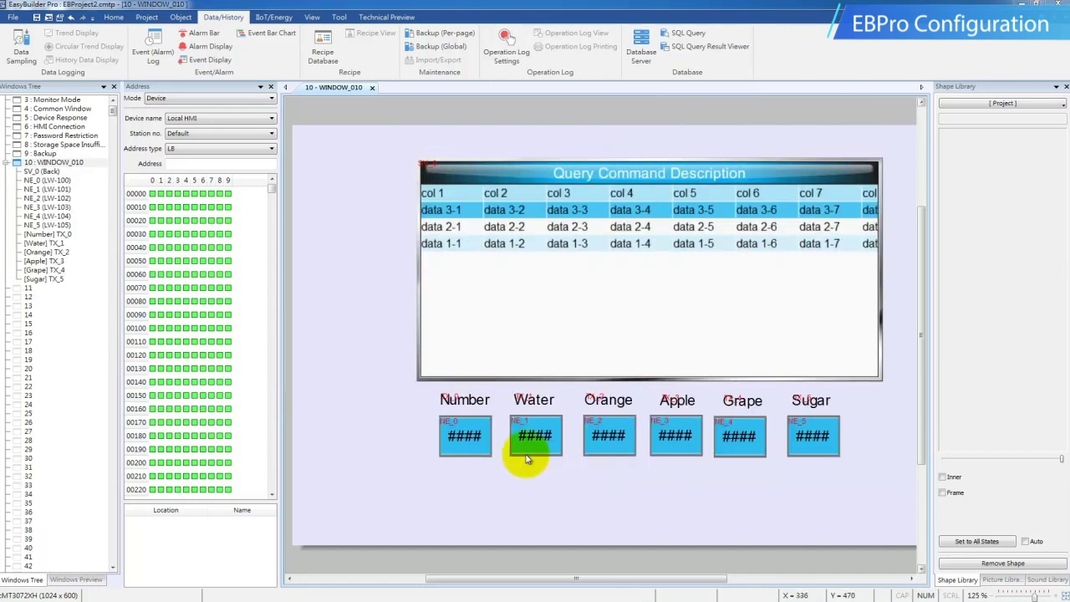
Review SQL query 1's Water, Orange and Apple column addresses, then start a new numeric object.
click(682, 35)
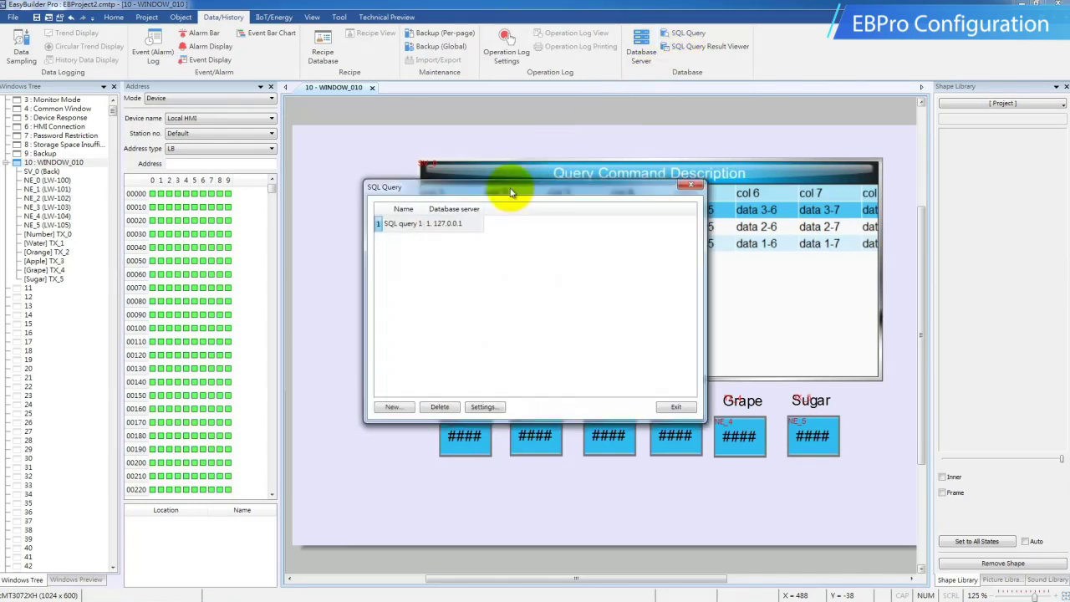
click(462, 225)
double_click(462, 225)
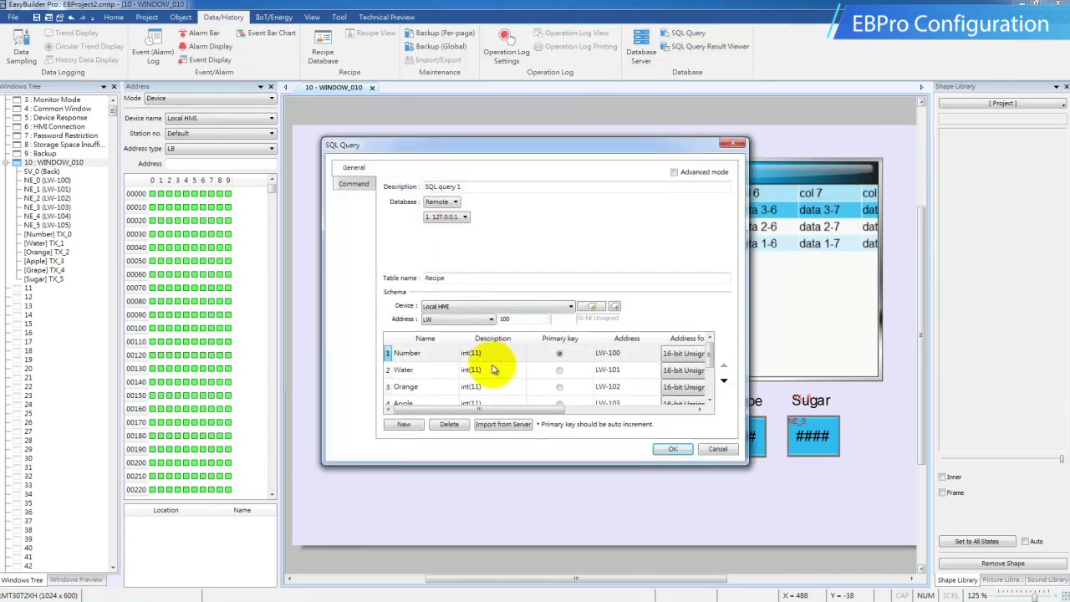
click(443, 373)
click(441, 390)
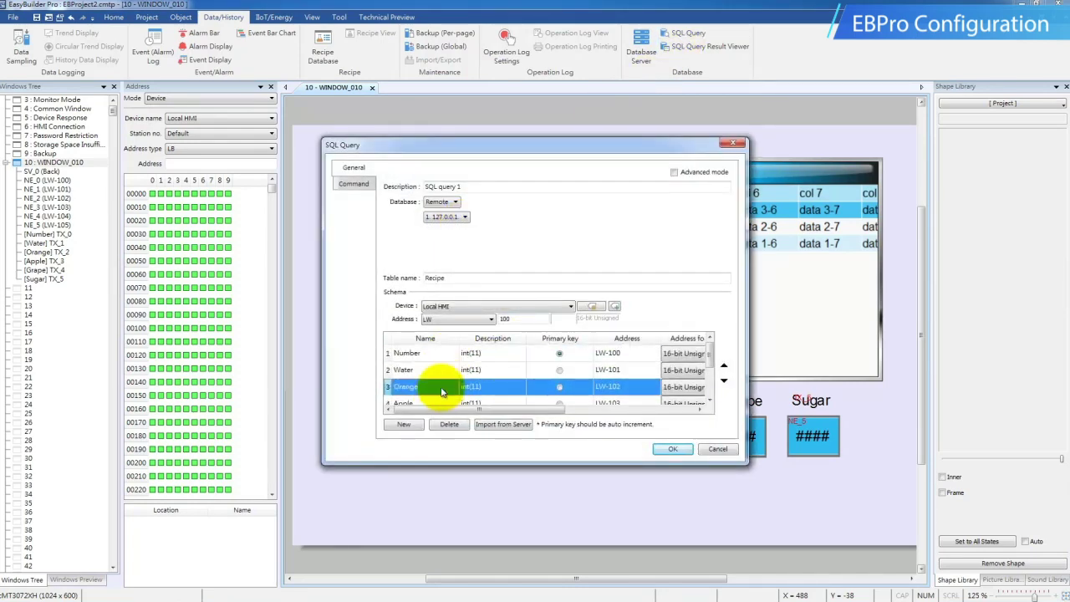
click(618, 404)
scroll(689, 383, down, 1)
click(718, 449)
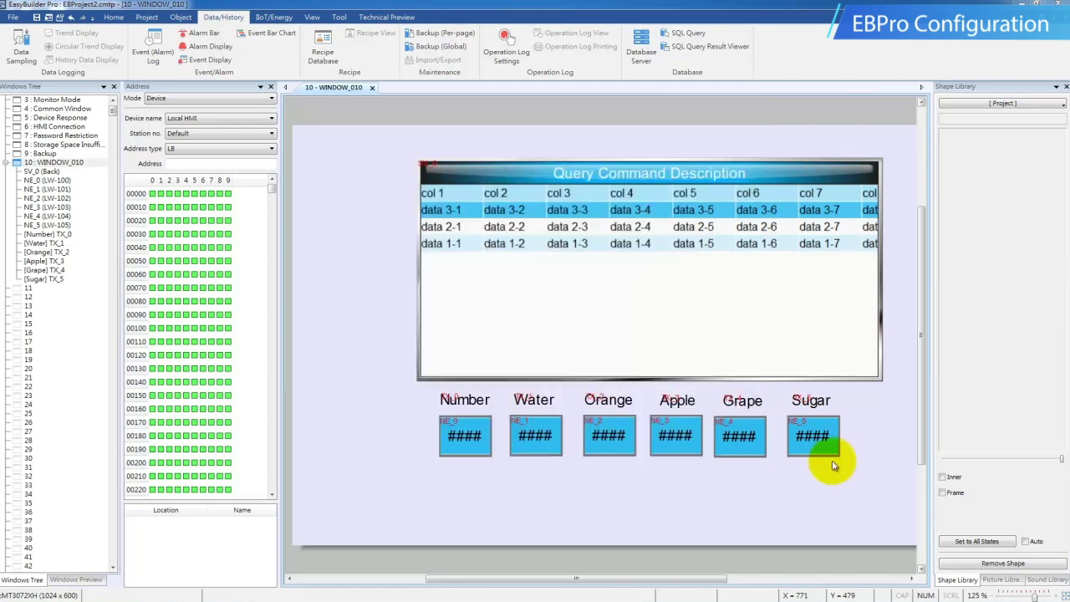
click(184, 18)
click(376, 46)
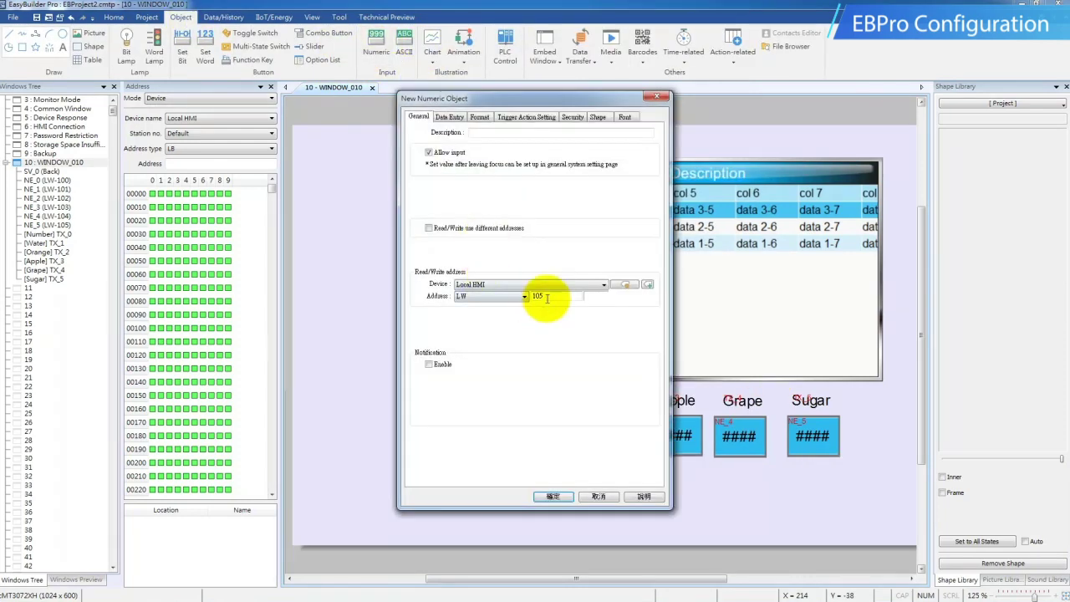
Place an LW-200 numeric field left of the query table, labelled 'Control Address' above it.
click(552, 496)
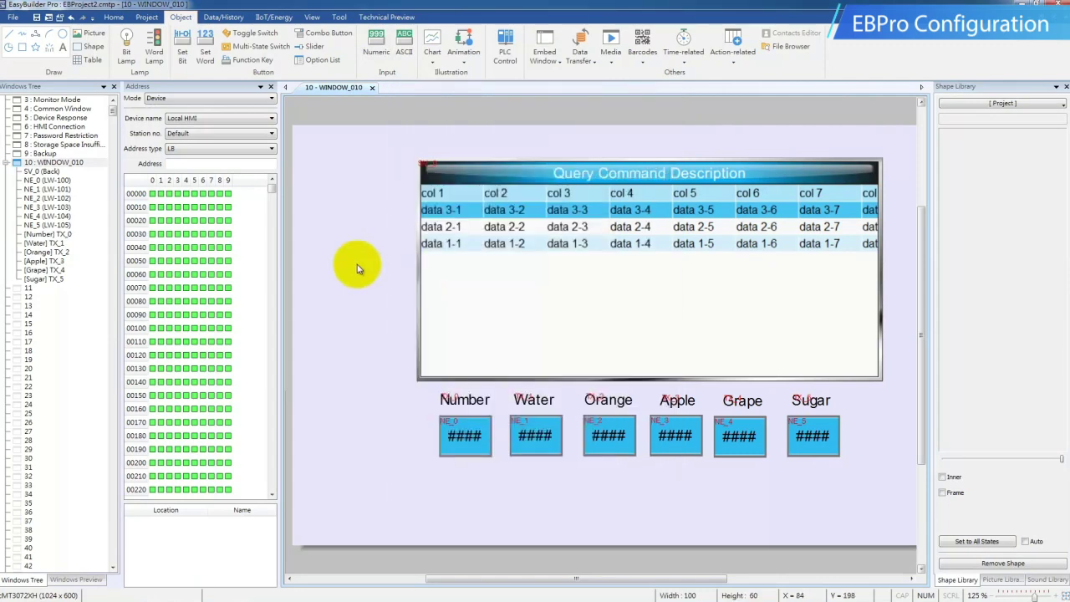
click(315, 264)
click(63, 47)
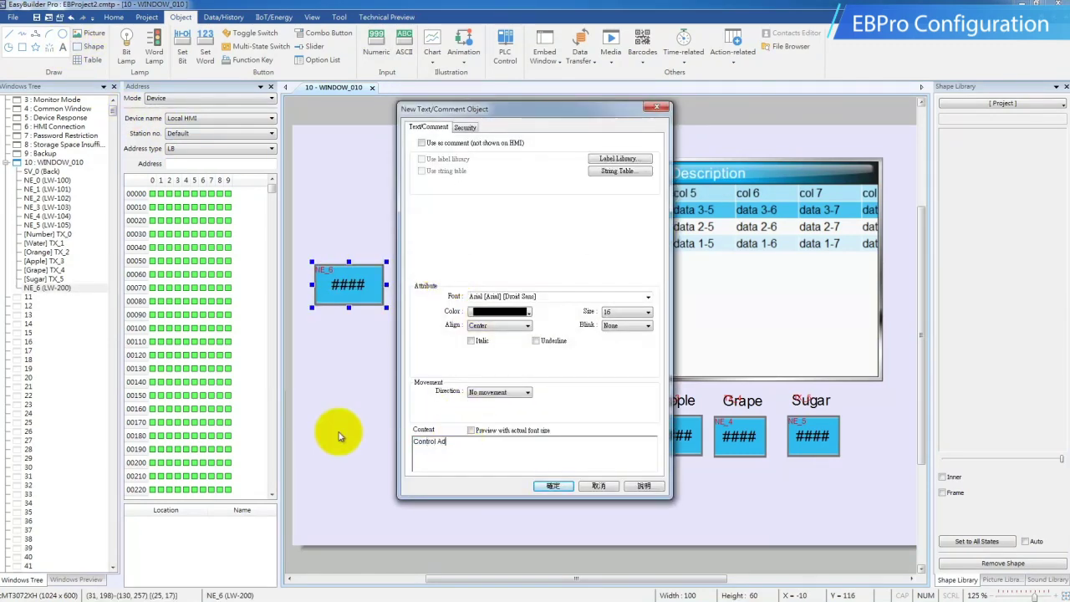
click(551, 485)
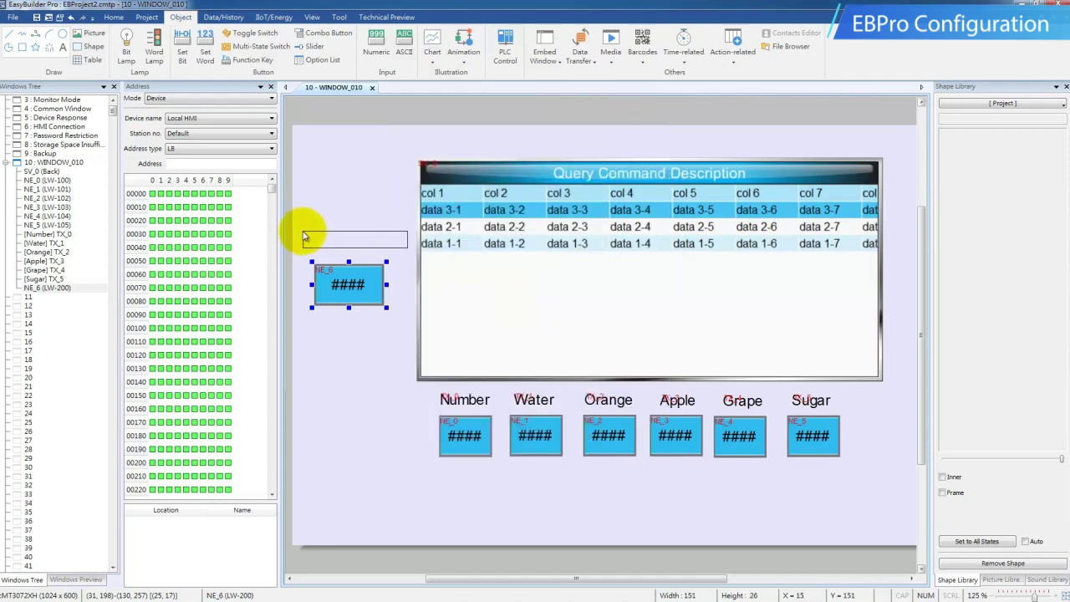
click(303, 232)
Verify SQL query 1's control address is LW-200 and close the query list.
click(223, 16)
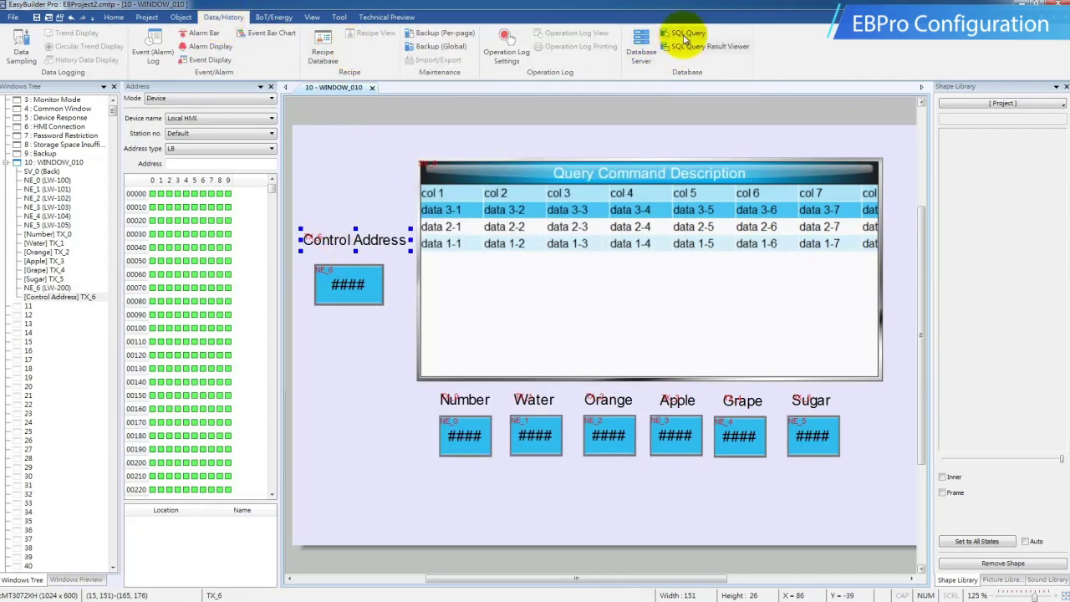
click(685, 33)
double_click(439, 223)
click(353, 183)
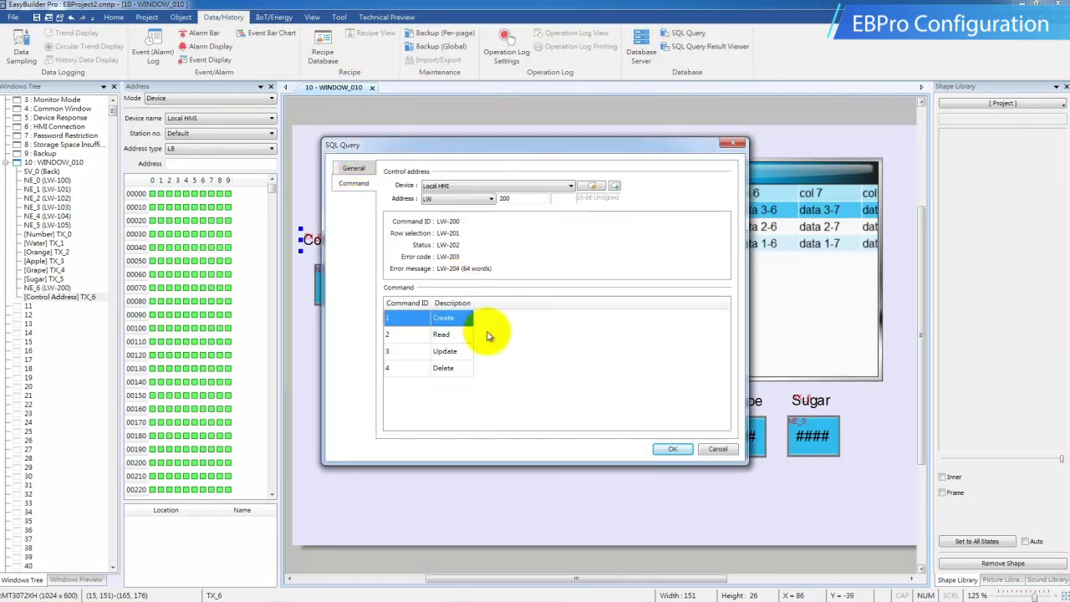
click(665, 448)
click(675, 407)
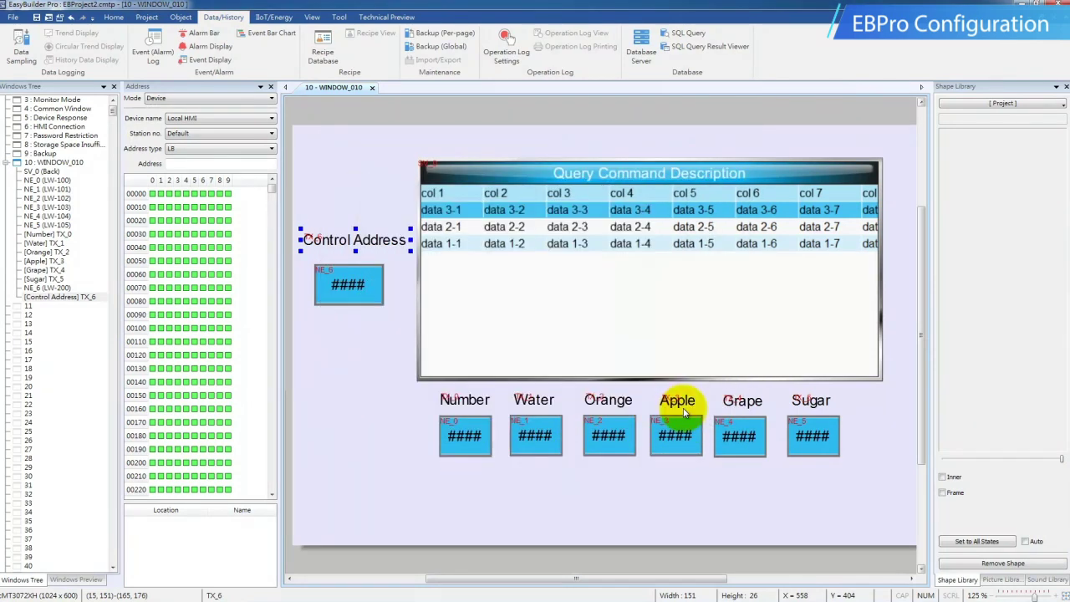
Start the online simulation, noting the Read command ID.
click(147, 18)
click(135, 52)
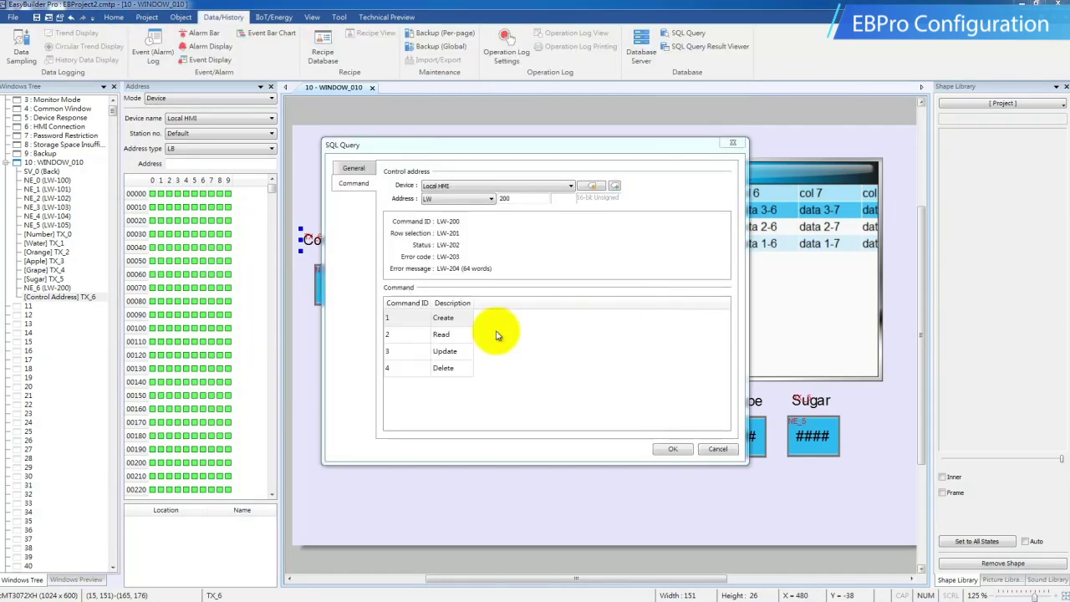
click(452, 334)
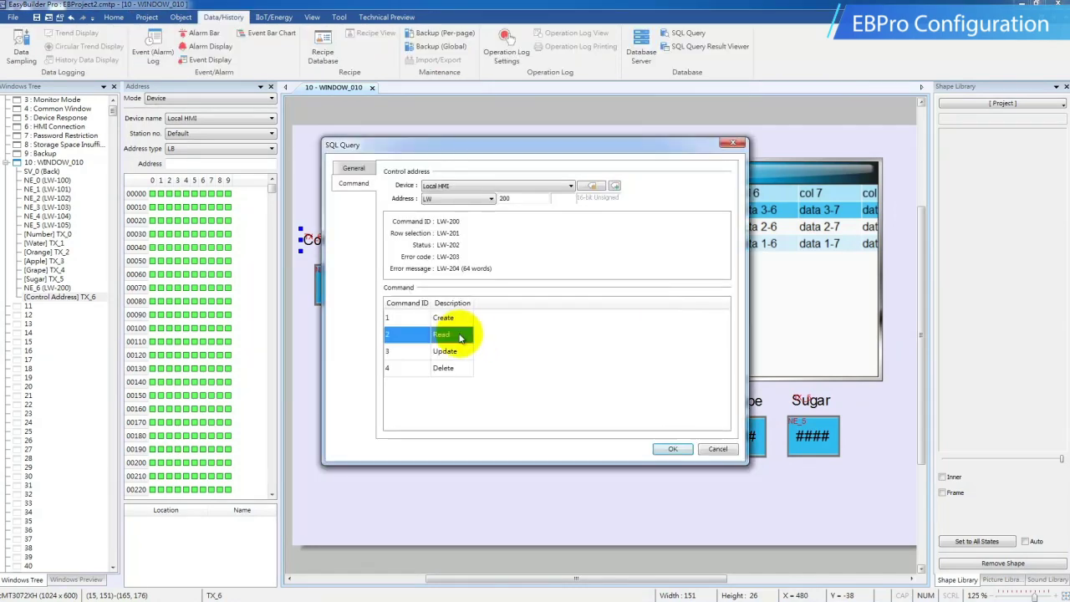
click(661, 449)
mouse_move(270, 585)
click(230, 592)
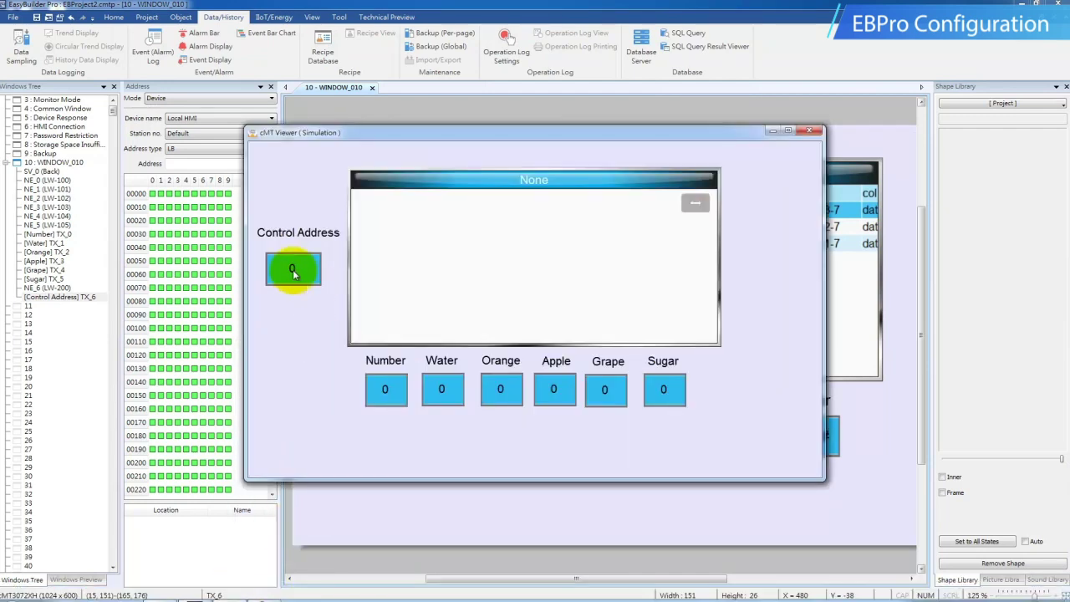
Enter 2 in Control Address to read the recipe rows, then select row 3.
click(293, 268)
text(2)
key(Return)
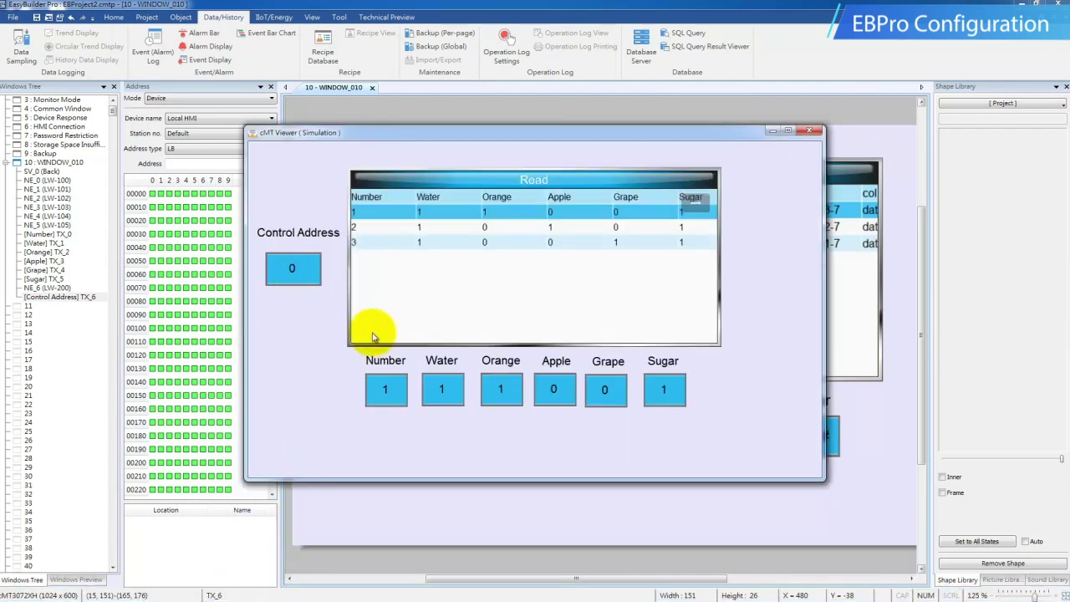
click(445, 226)
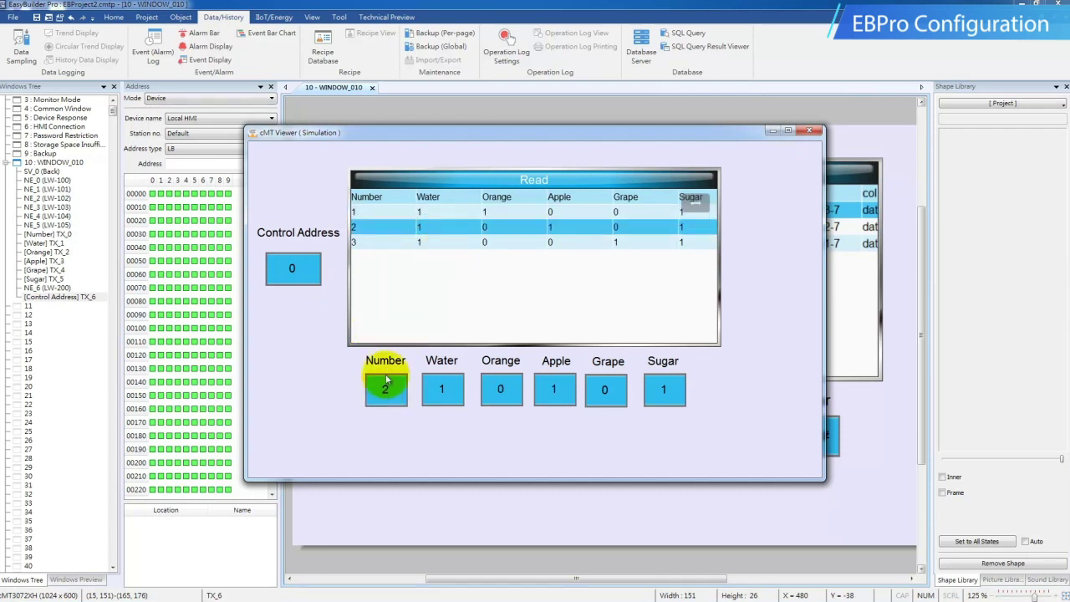
click(554, 243)
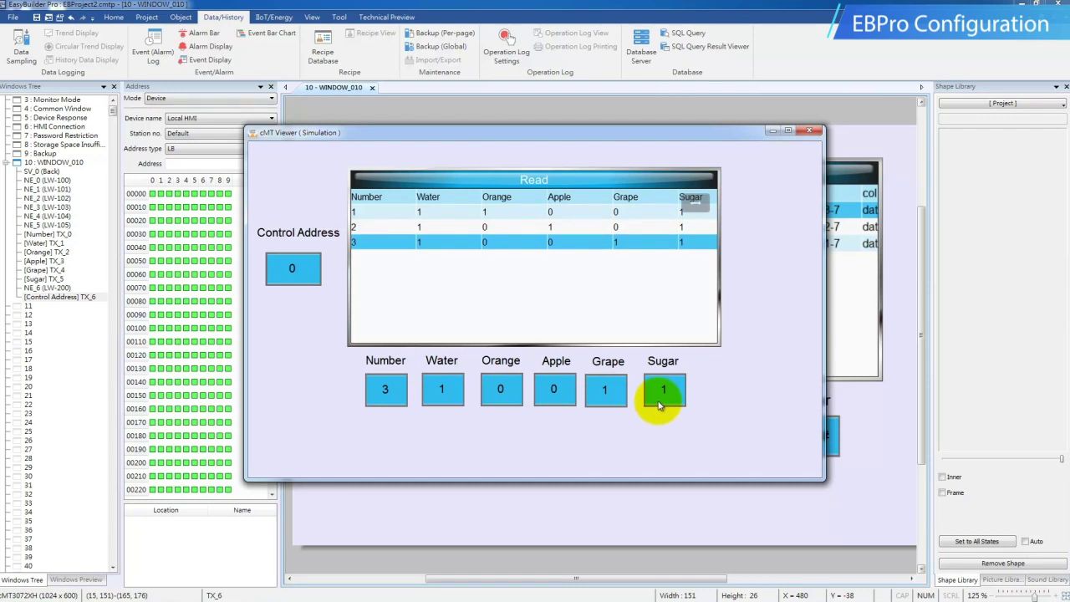
Update row 3 to Water 2, Orange 4, Apple 5, Grape 2, Sugar 10 and send the command.
click(442, 392)
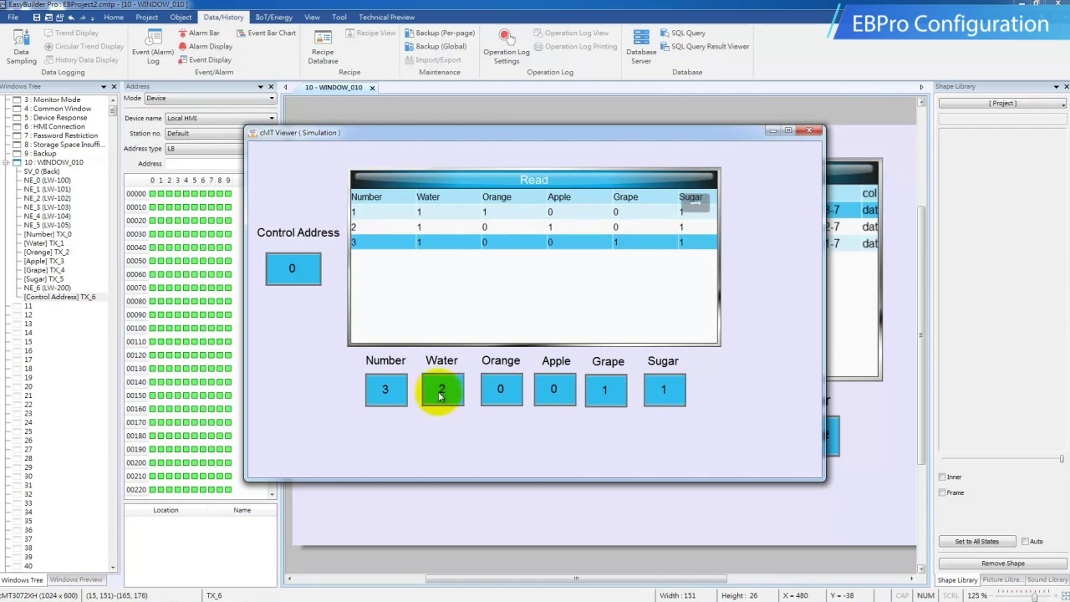
click(501, 391)
click(502, 391)
click(502, 391)
click(502, 393)
click(553, 390)
click(554, 390)
click(554, 389)
click(554, 389)
click(553, 389)
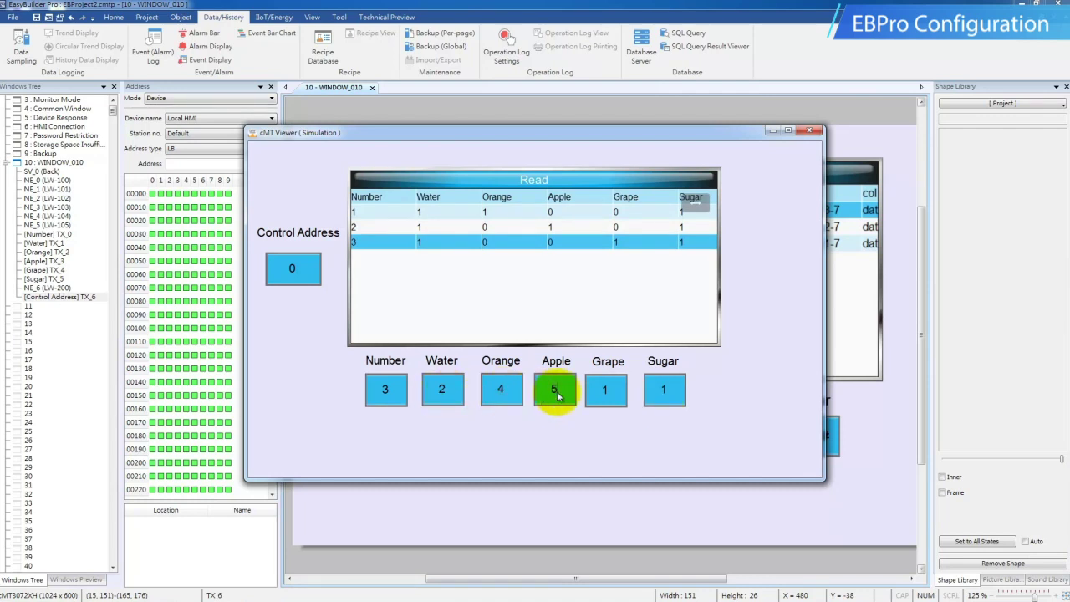
click(607, 389)
click(673, 398)
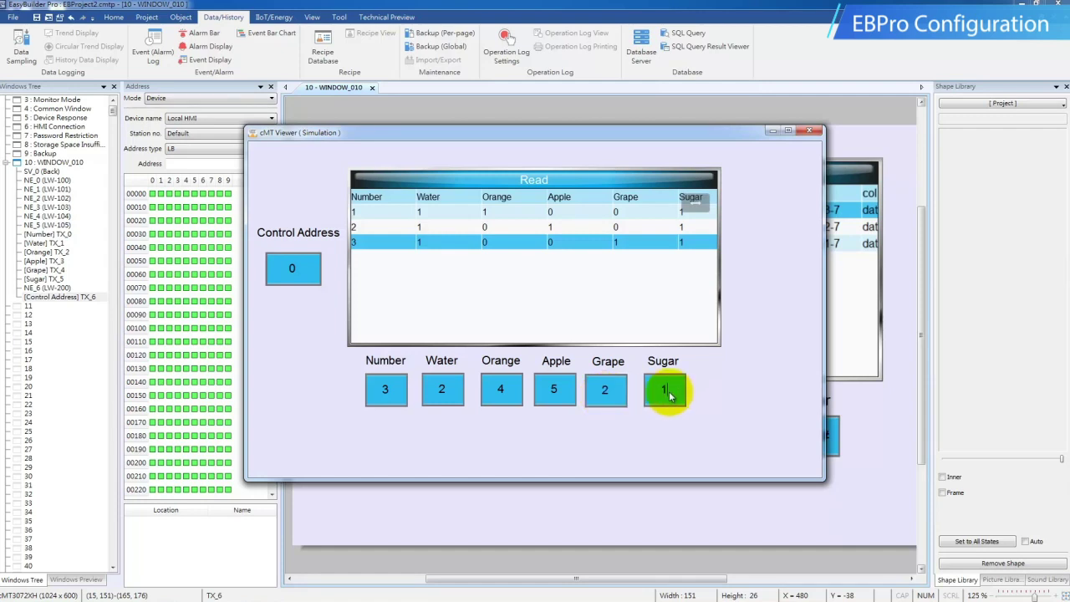
click(671, 397)
click(297, 276)
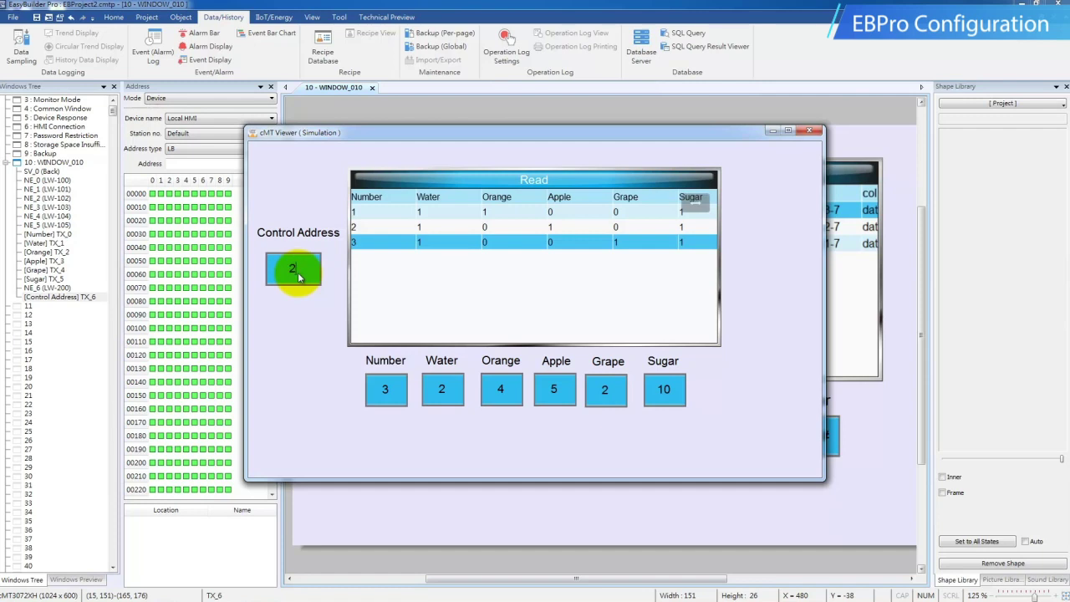
key(Return)
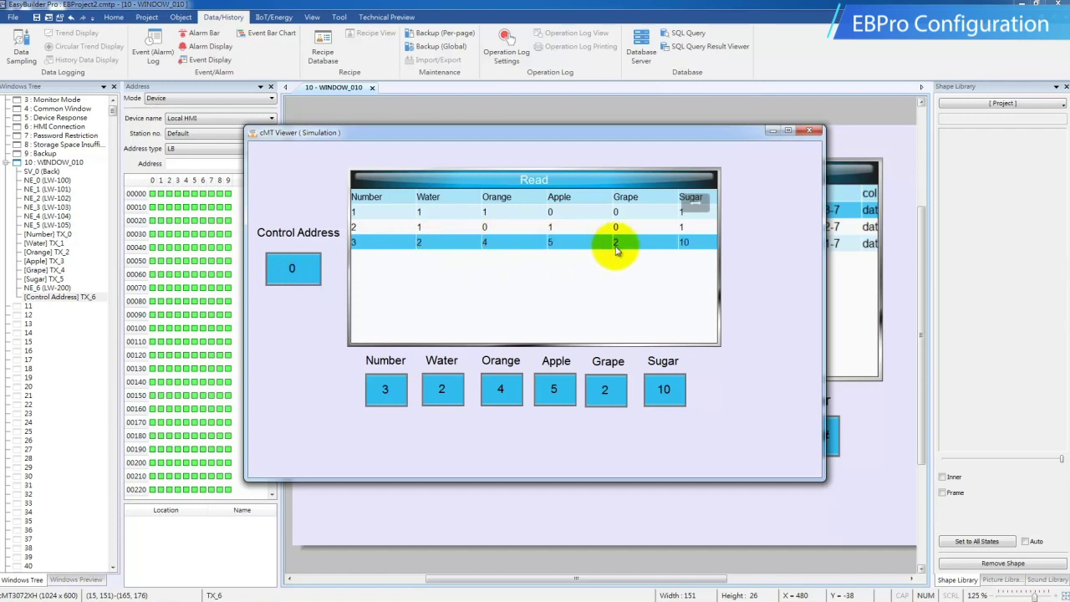